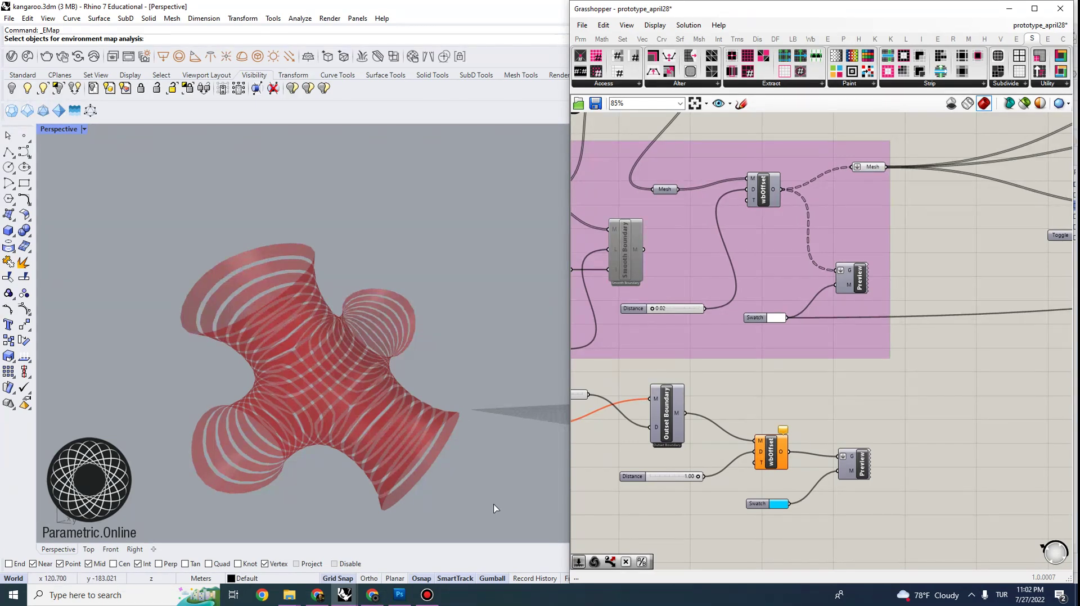
# - Examine the directional mesh strips from several angles and review the Step 3: Mesh Strips component group
pyautogui.moveTo(457, 483); pyautogui.dragTo(149, 258, button='right')
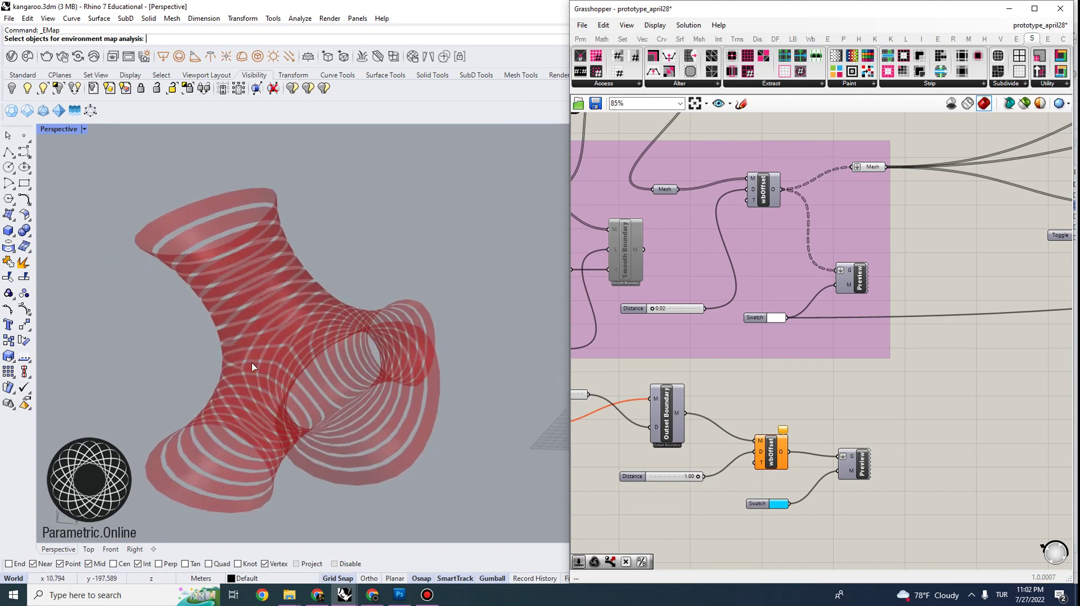
pyautogui.moveTo(295, 376); pyautogui.dragTo(375, 346, button='right')
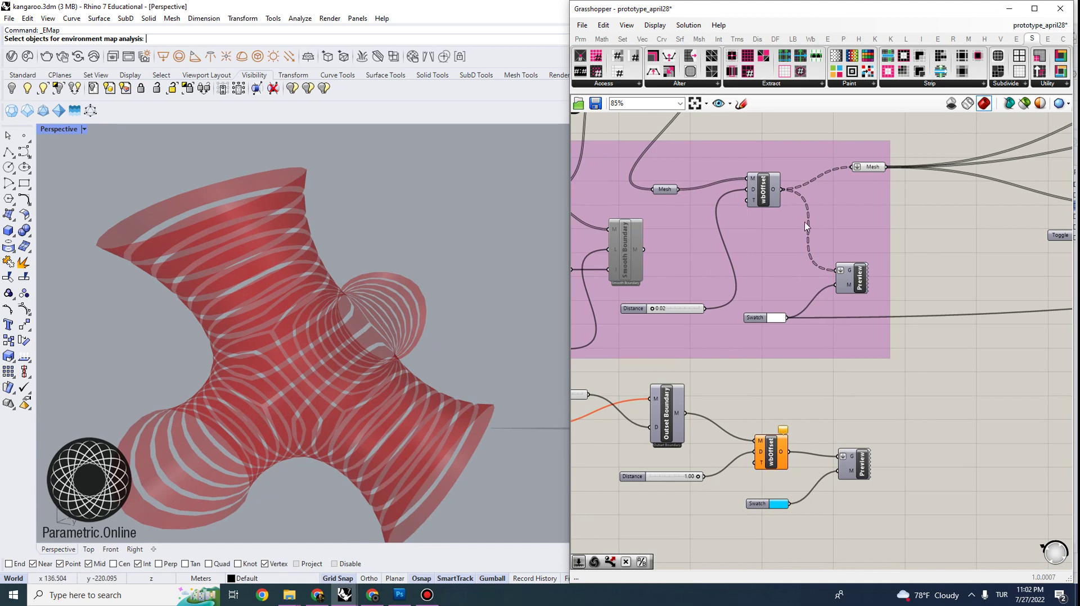
pyautogui.scroll(-5, 689, 220)
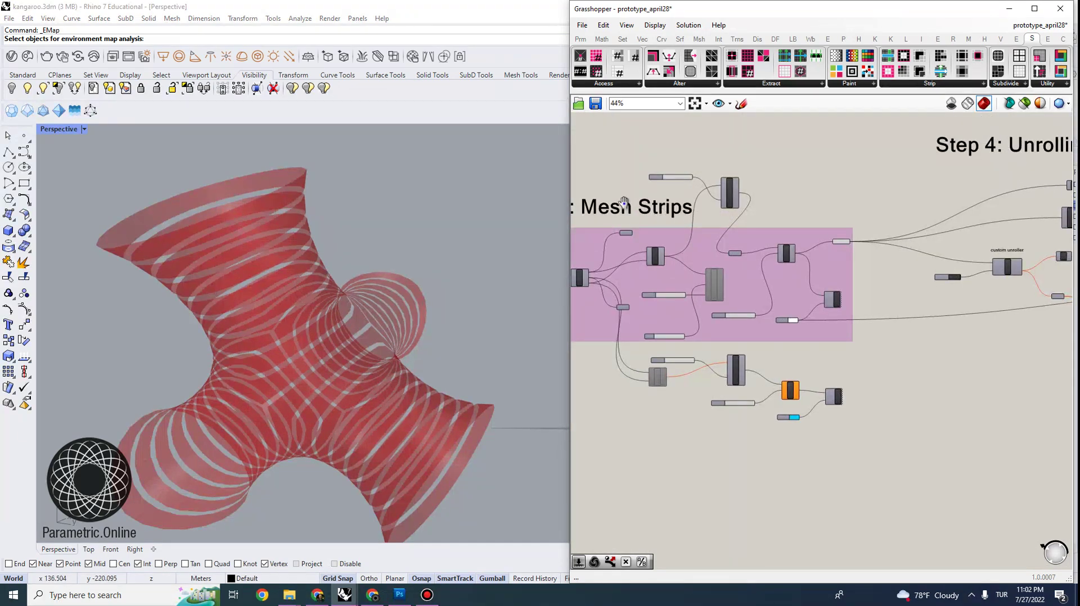
pyautogui.moveTo(623, 201); pyautogui.dragTo(673, 212, button='right')
pyautogui.scroll(1, 674, 212)
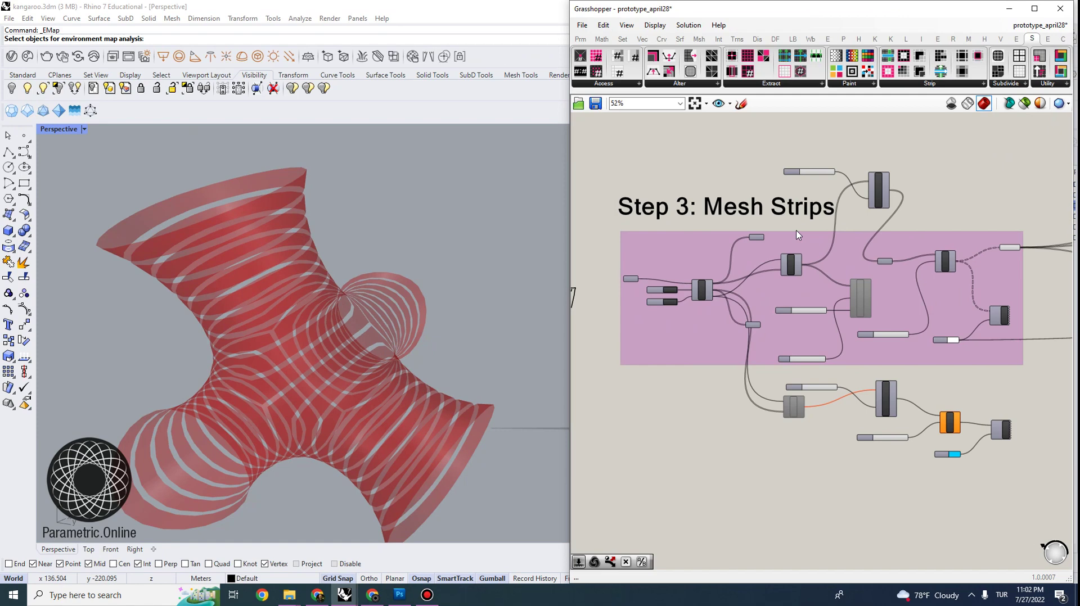
pyautogui.moveTo(943, 257); pyautogui.dragTo(788, 212, button='right')
pyautogui.scroll(2, 788, 212)
pyautogui.moveTo(413, 291); pyautogui.dragTo(332, 320, button='right')
pyautogui.moveTo(879, 353); pyautogui.dragTo(743, 316, button='right')
# - Enable the disabled Dir Strips component below the Mesh Strips group and turn on the preview of its cyan strips
pyautogui.moveTo(687, 407); pyautogui.dragTo(830, 392, button='right')
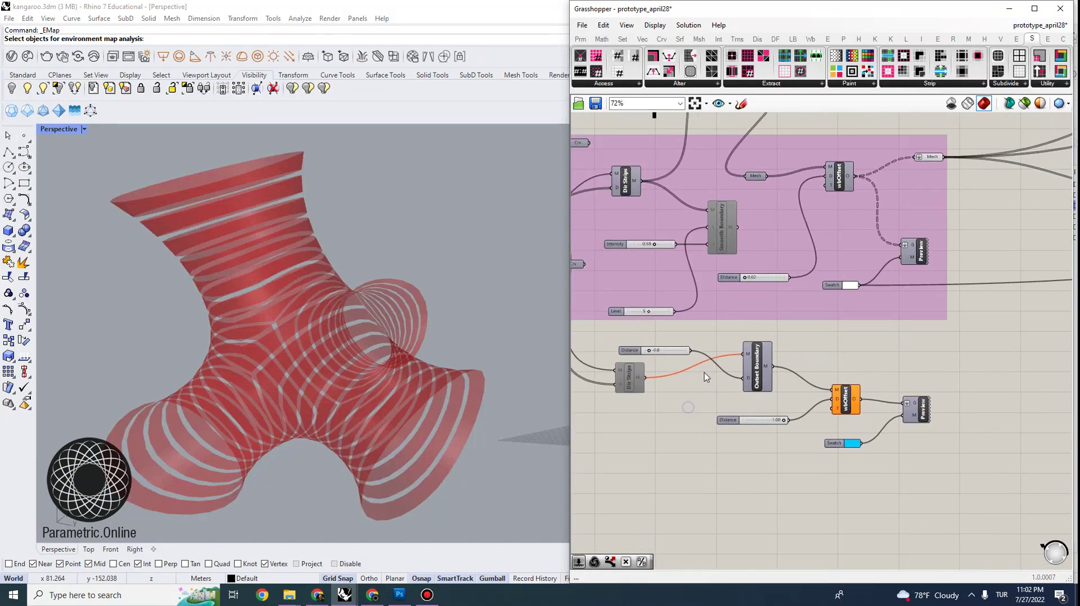
pyautogui.rightClick(625, 382)
pyautogui.click(665, 405)
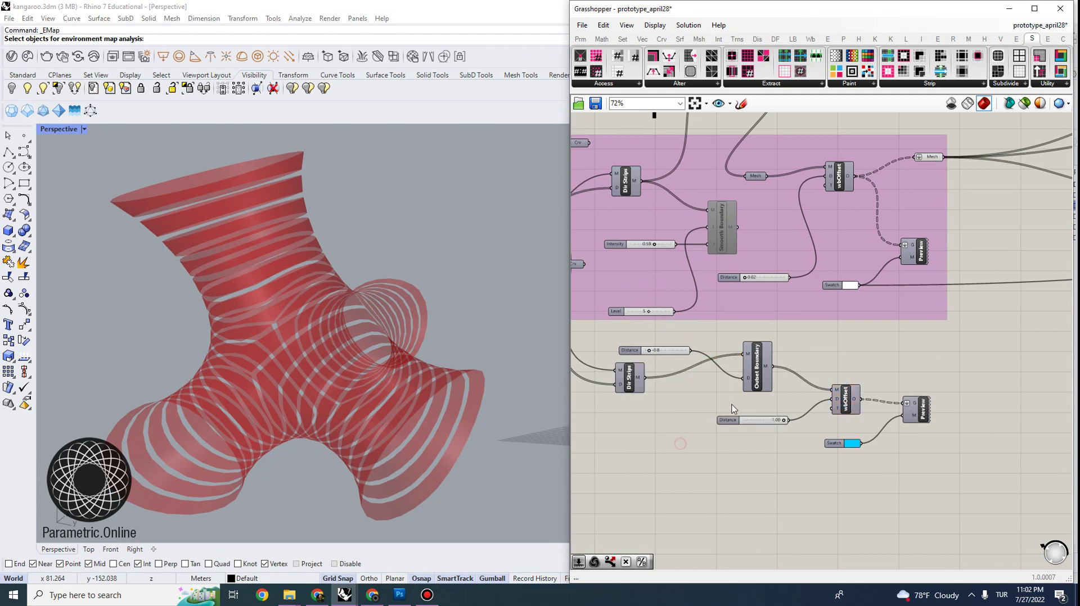
pyautogui.rightClick(929, 418)
pyautogui.click(951, 434)
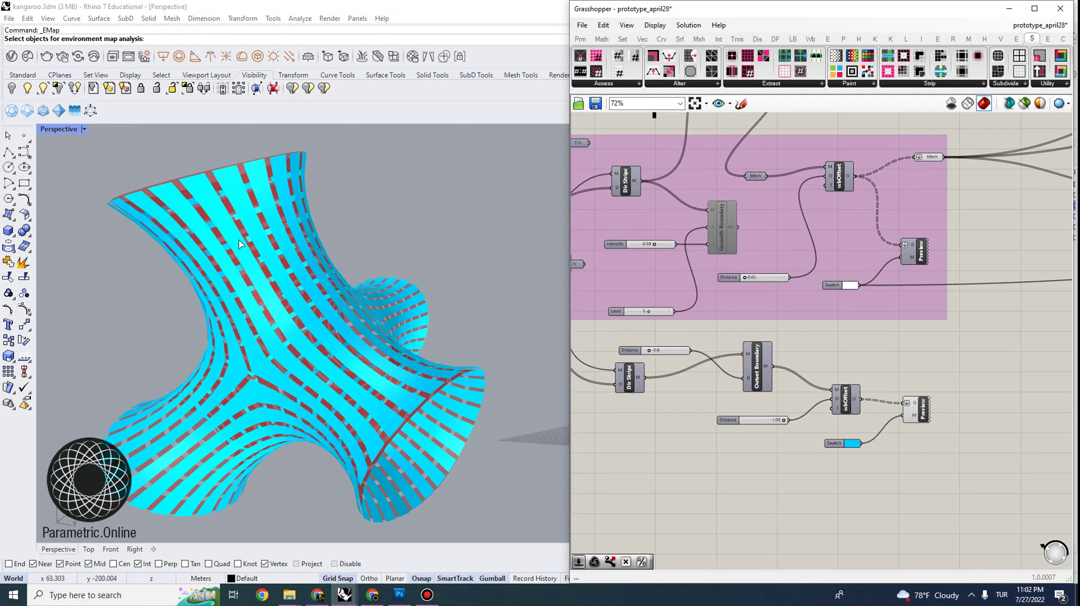
# - Turn on the white-swatch Preview component in the Mesh Strips group to display both strip directions together
pyautogui.scroll(2, 995, 274)
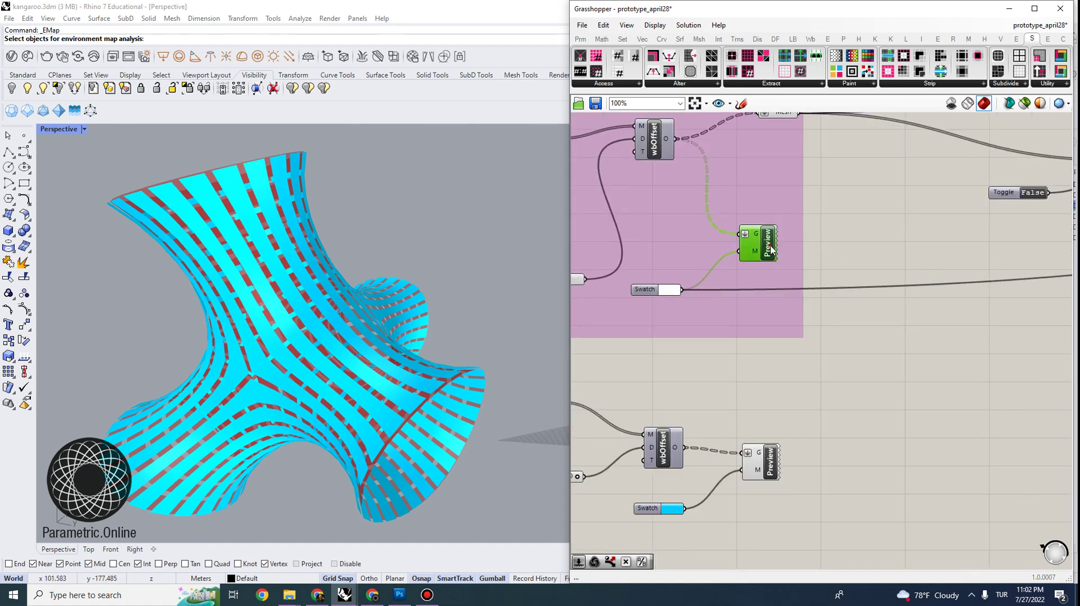
pyautogui.rightClick(768, 245)
pyautogui.click(796, 267)
pyautogui.click(825, 370)
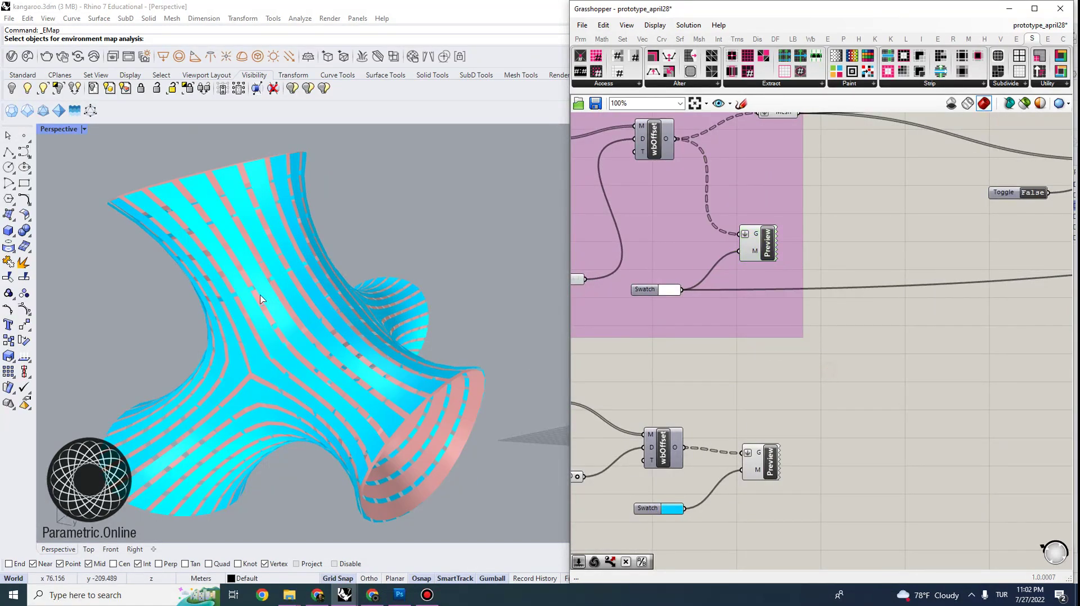
# - Turn off the white-swatch and cyan-swatch Preview components
pyautogui.rightClick(768, 242)
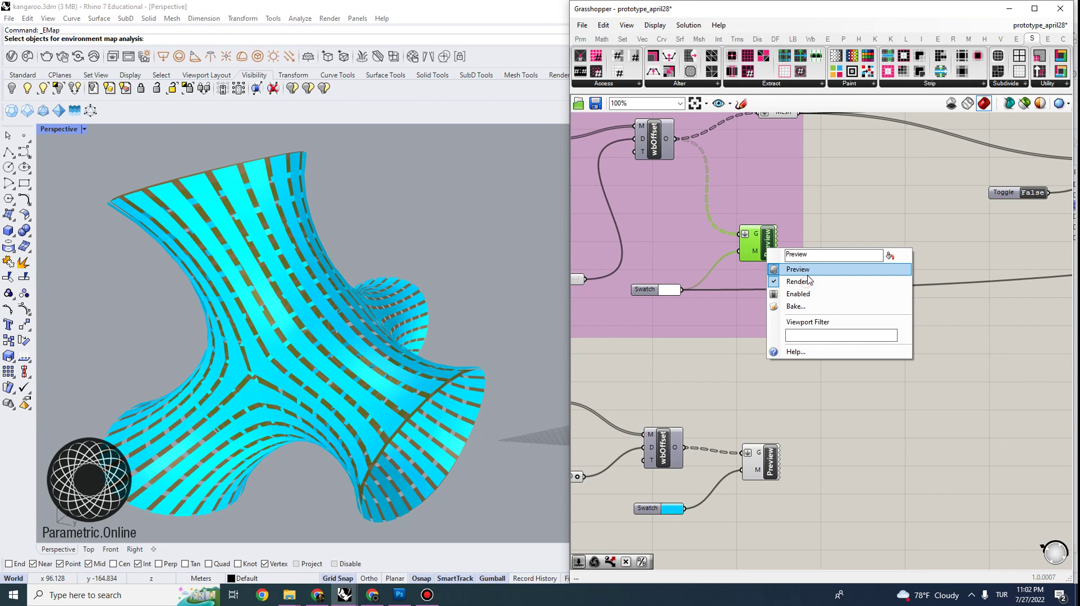
pyautogui.click(857, 216)
pyautogui.moveTo(726, 437); pyautogui.dragTo(790, 409, button='right')
pyautogui.rightClick(836, 433)
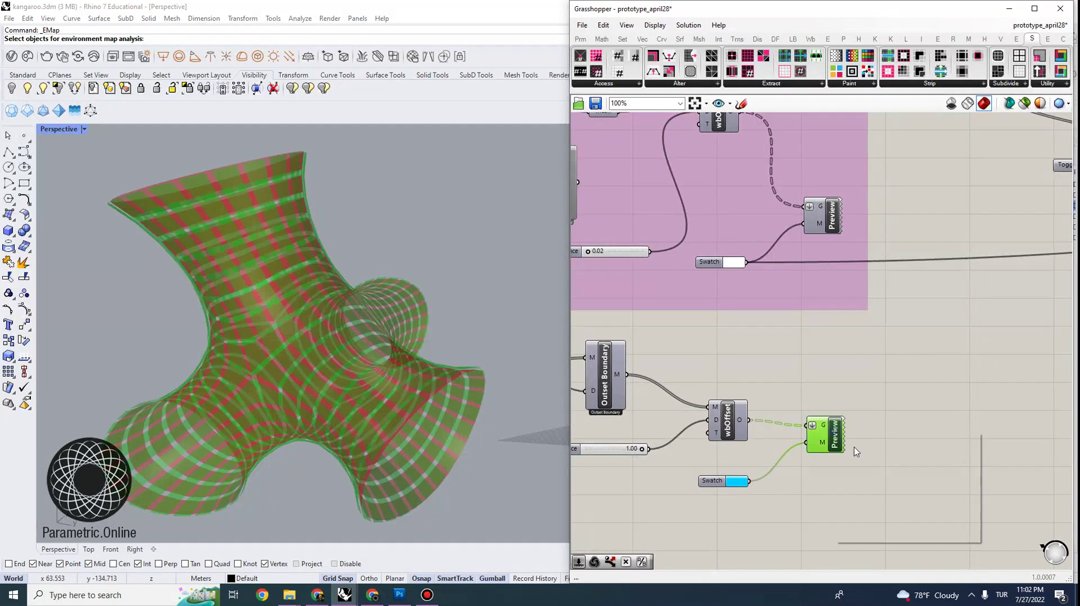
pyautogui.click(857, 454)
# - Set the Distance of the upper Outset Boundary component to -0.4 and check the narrower gaps between the strips
pyautogui.moveTo(249, 259); pyautogui.dragTo(238, 236, button='right')
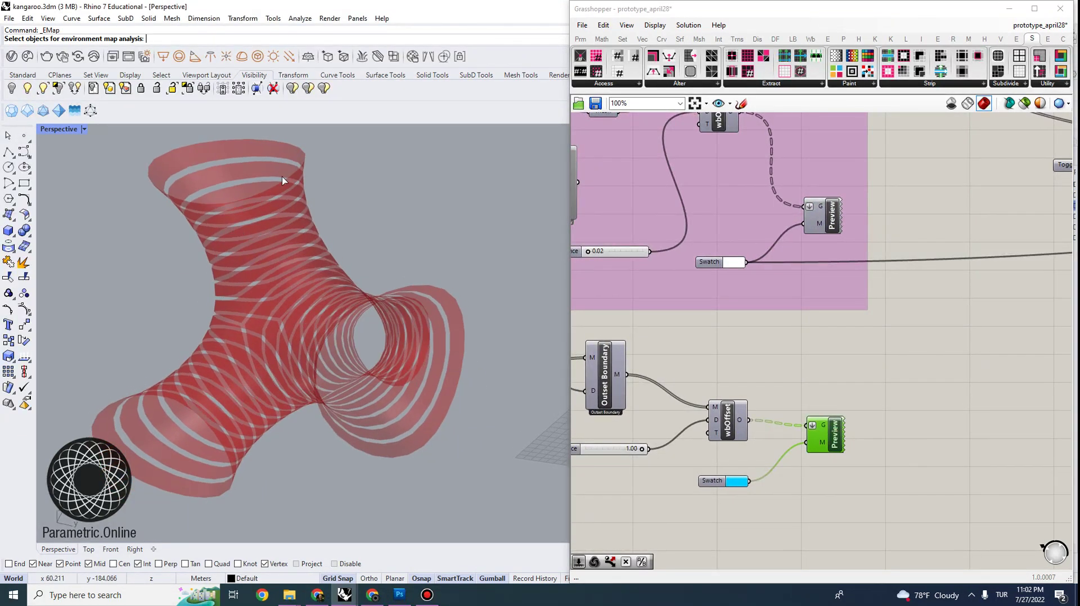
pyautogui.moveTo(294, 192); pyautogui.dragTo(307, 220, button='right')
pyautogui.moveTo(255, 189); pyautogui.dragTo(237, 187, button='right')
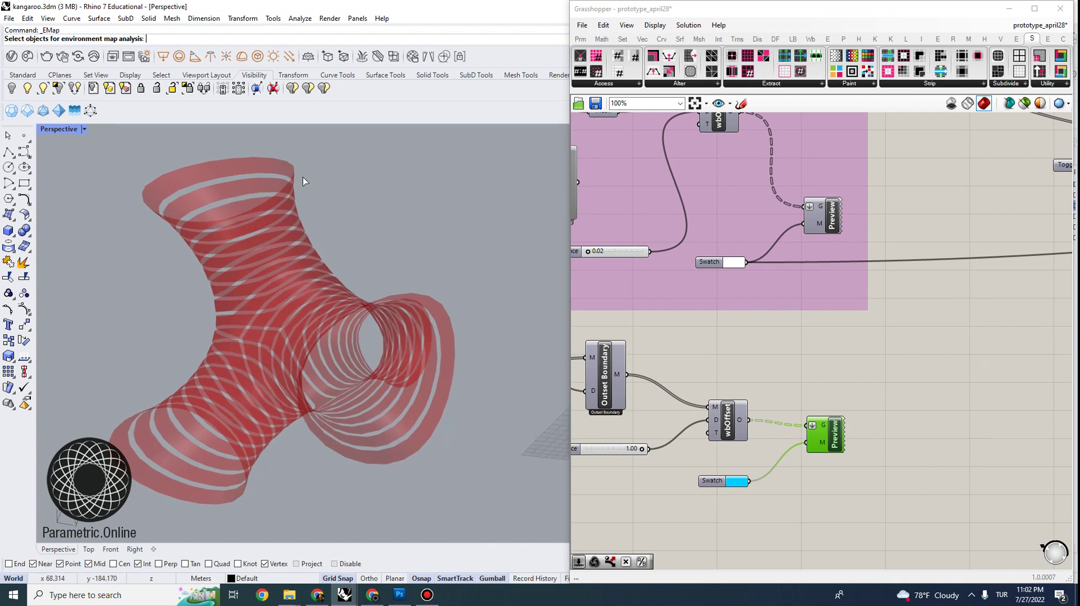
pyautogui.moveTo(697, 217); pyautogui.dragTo(839, 333, button='right')
pyautogui.scroll(1, 786, 352)
pyautogui.scroll(-2, 856, 319)
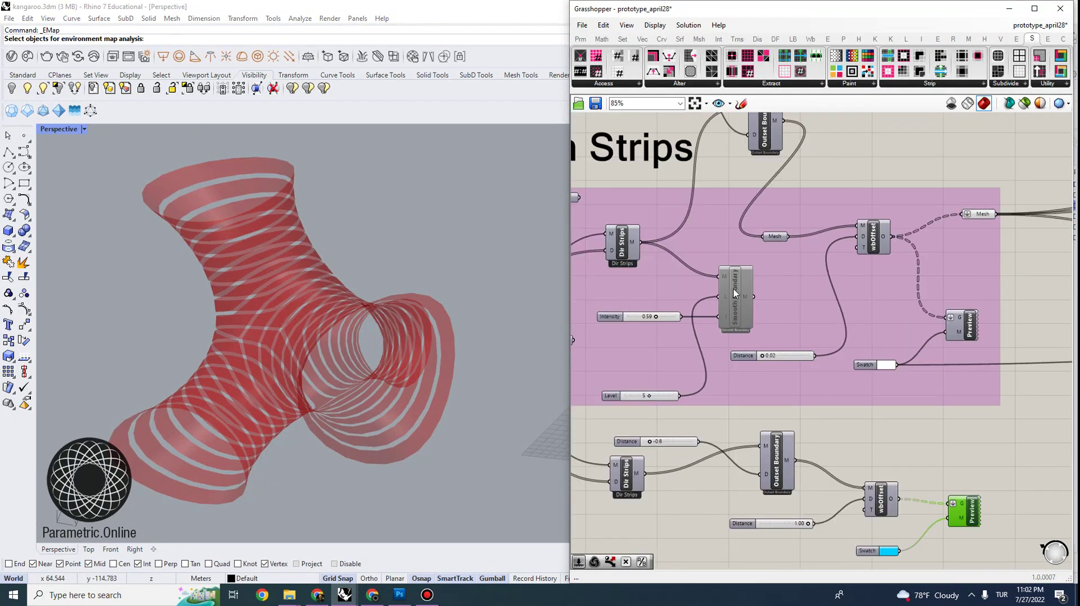
pyautogui.moveTo(696, 284); pyautogui.dragTo(733, 253, button='right')
pyautogui.scroll(3, 704, 189)
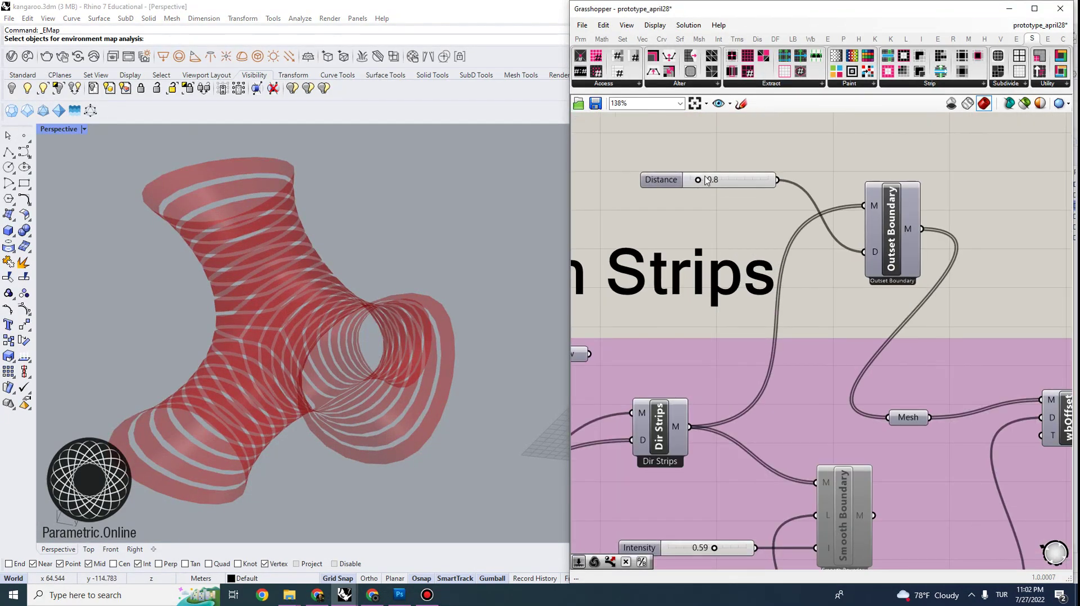
pyautogui.moveTo(696, 180)
pyautogui.mouseDown()
pyautogui.moveTo(730, 190)
pyautogui.moveTo(713, 189)
pyautogui.mouseUp()
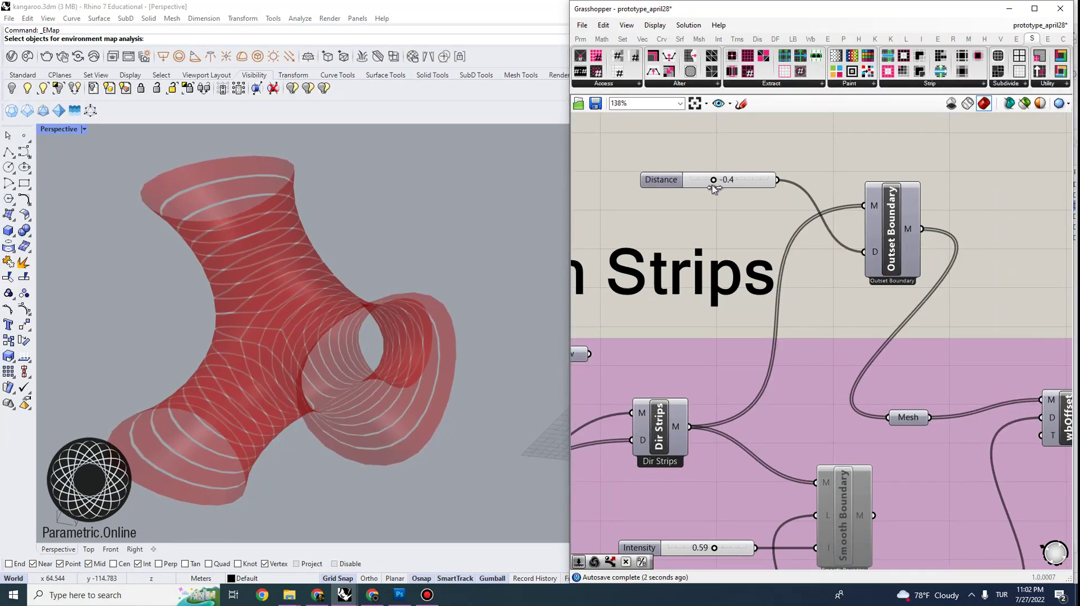
pyautogui.moveTo(410, 234); pyautogui.dragTo(277, 294, button='right')
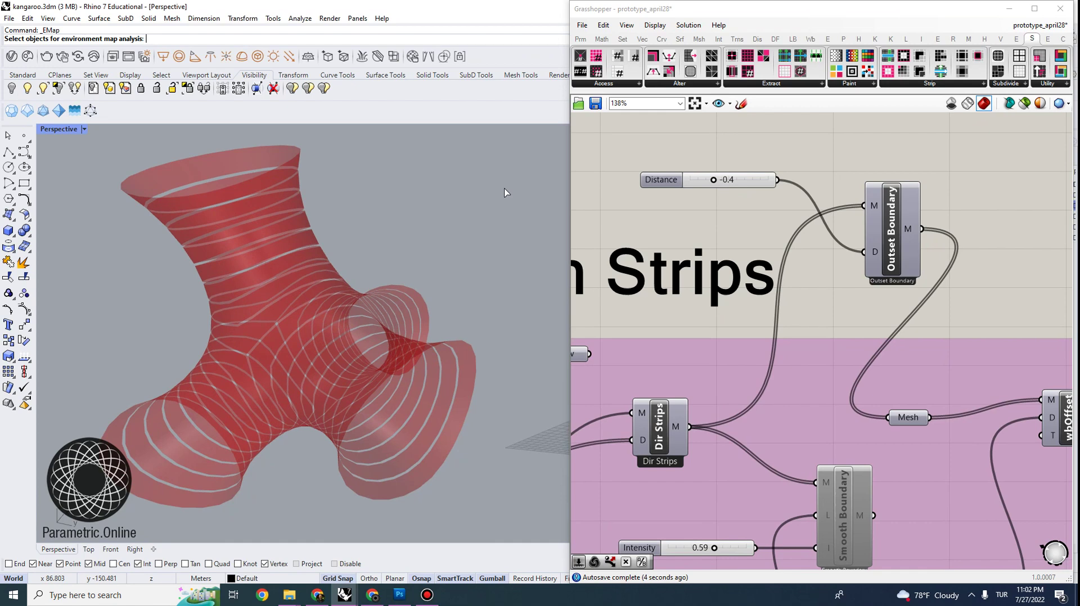
pyautogui.moveTo(505, 192); pyautogui.dragTo(247, 270, button='right')
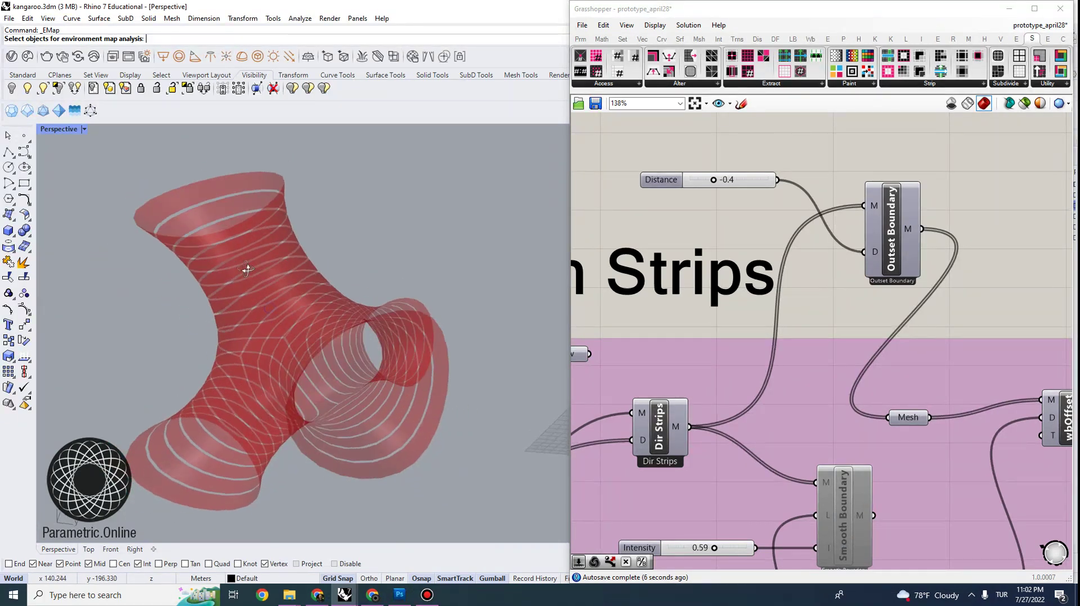
# - Select the Mesh parameter at the end of the Mesh Strips group to highlight the strips feeding the custom unroller
pyautogui.scroll(-2, 711, 197)
pyautogui.moveTo(1027, 309); pyautogui.dragTo(612, 244, button='right')
pyautogui.scroll(-1, 612, 244)
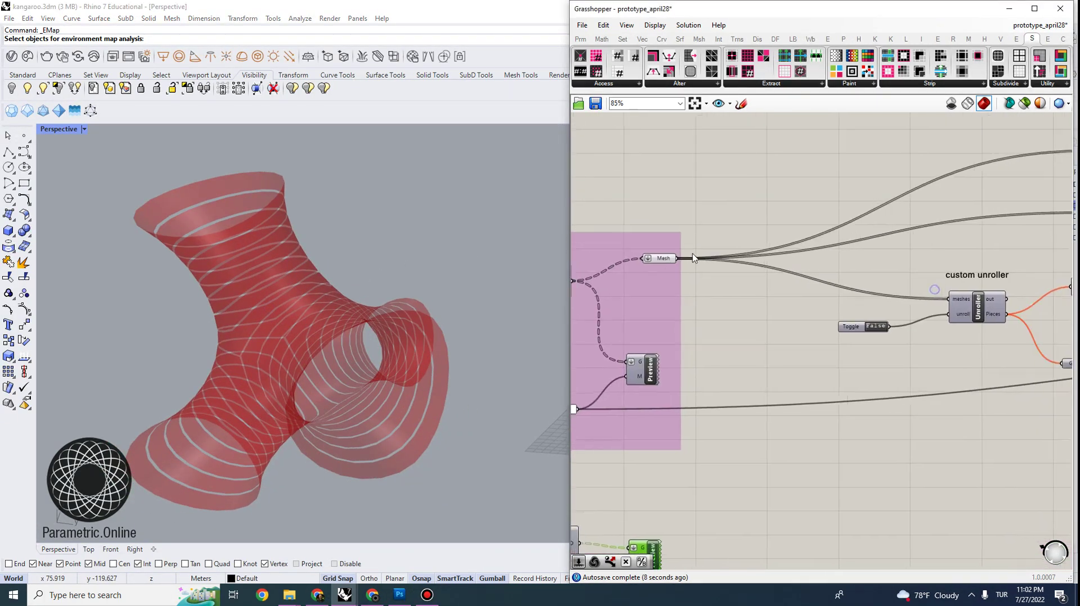
pyautogui.click(660, 258)
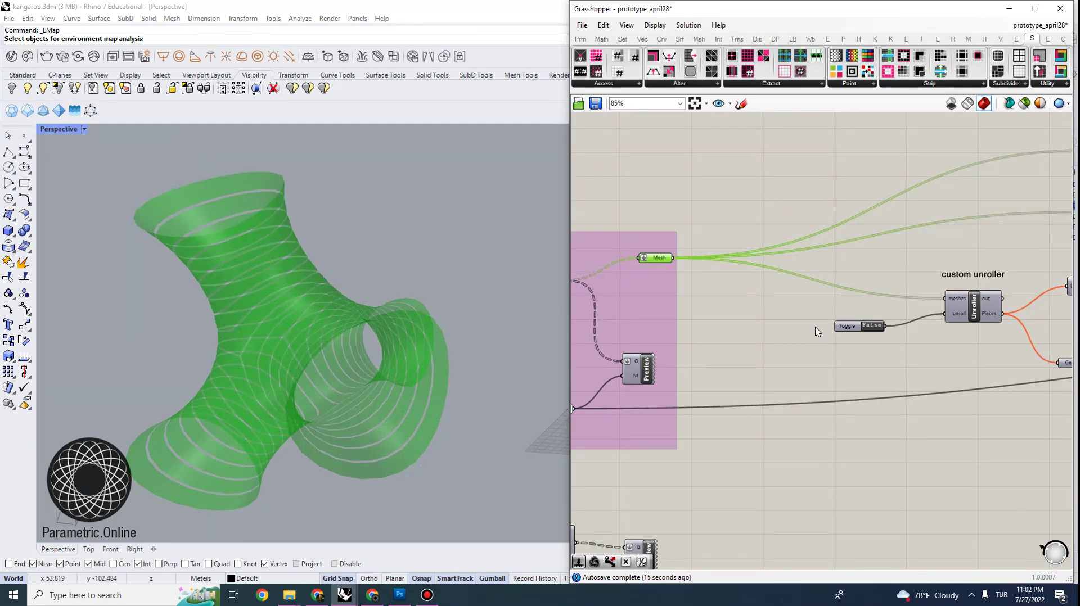
# - Set the custom Unroller component's toggle to True to unroll the mesh strips
pyautogui.moveTo(1003, 285); pyautogui.dragTo(818, 244, button='right')
pyautogui.scroll(2, 818, 244)
pyautogui.click(709, 345)
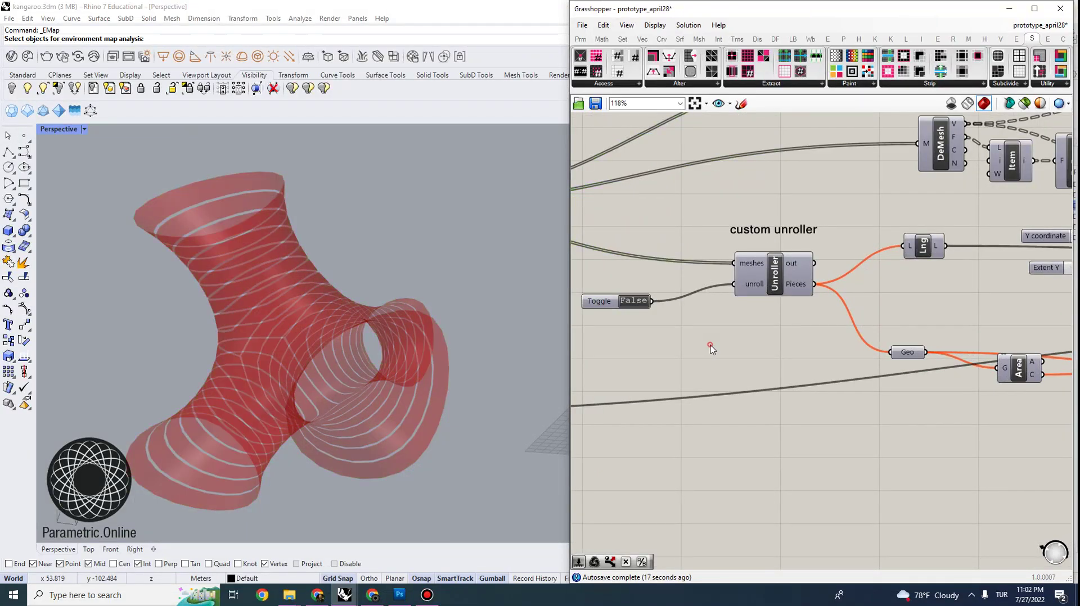
pyautogui.scroll(-6, 358, 281)
pyautogui.moveTo(379, 304); pyautogui.dragTo(421, 360, button='right')
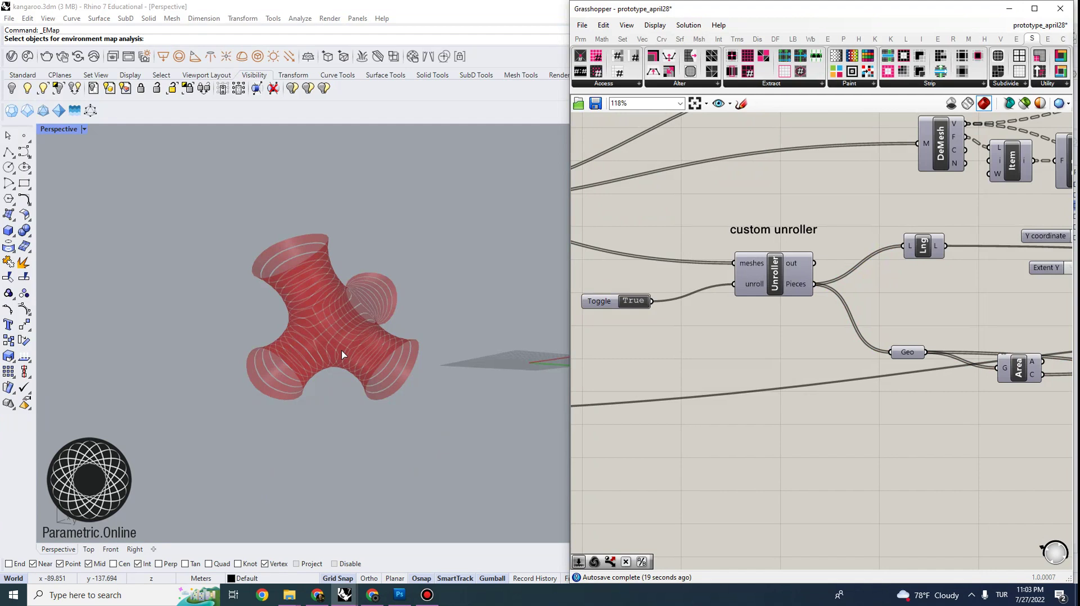
# - Examine the unrolled strips laid out beside the model and inspect the Unroller's Pieces output
pyautogui.scroll(-5, 346, 278)
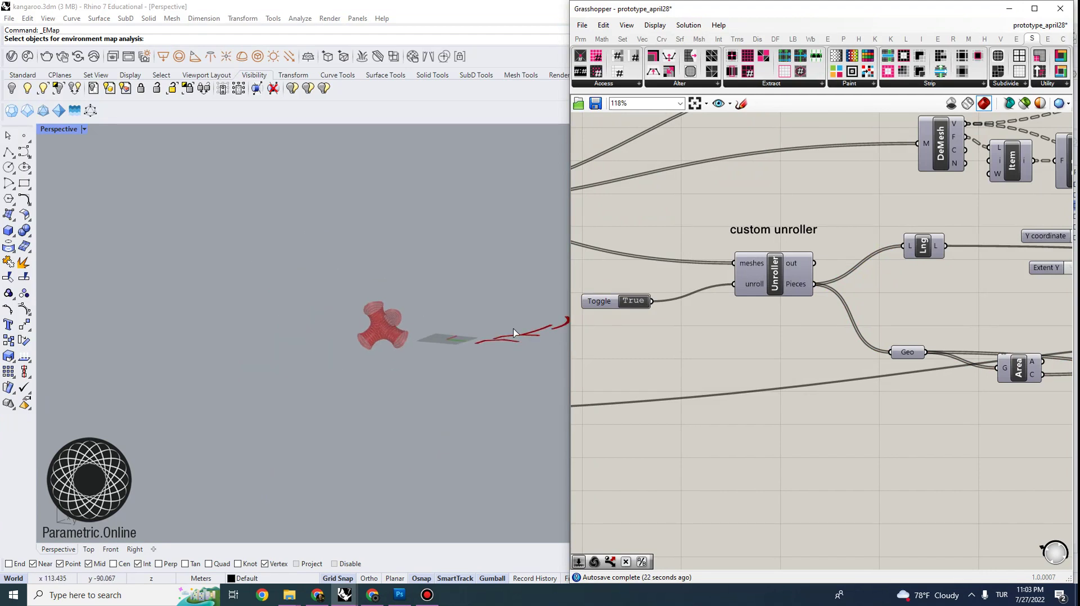
pyautogui.scroll(5, 301, 329)
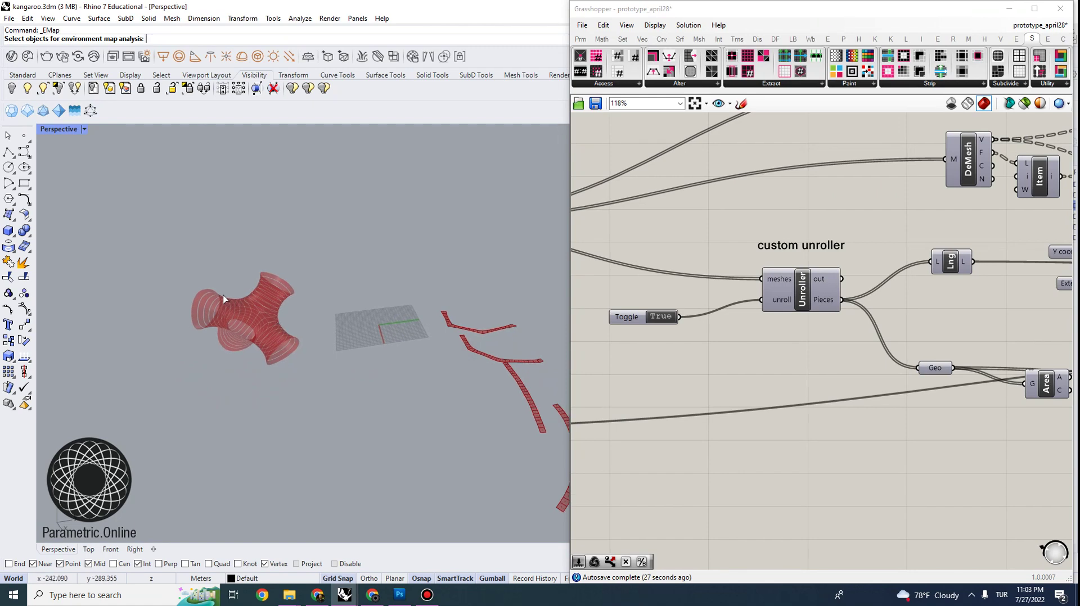
pyautogui.scroll(4, 223, 297)
pyautogui.scroll(-7, 320, 320)
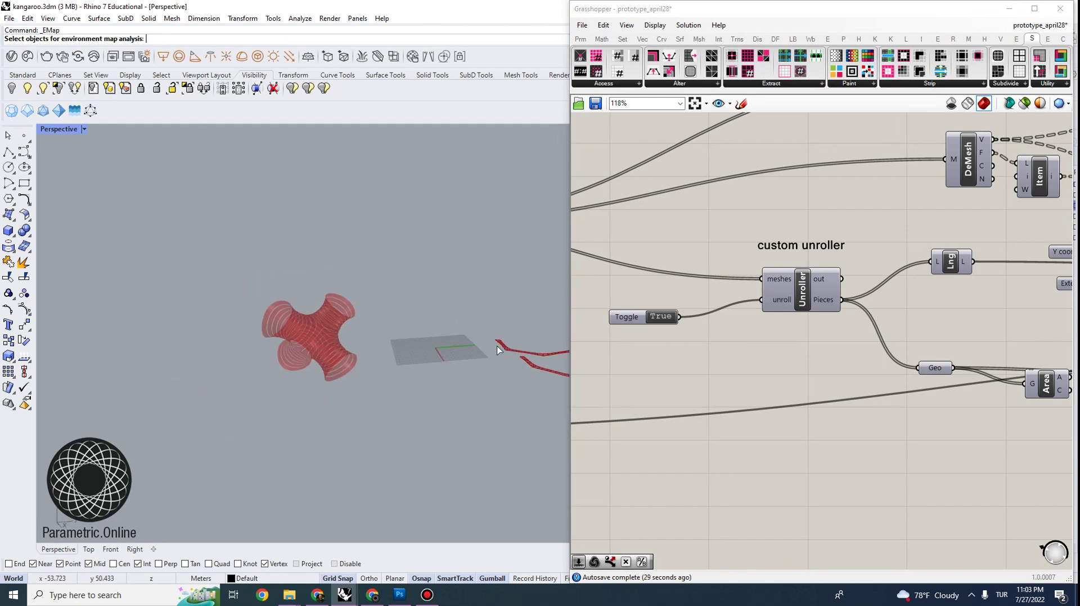
pyautogui.moveTo(384, 325); pyautogui.dragTo(360, 354, button='right')
pyautogui.scroll(-4, 259, 332)
pyautogui.scroll(3, 461, 335)
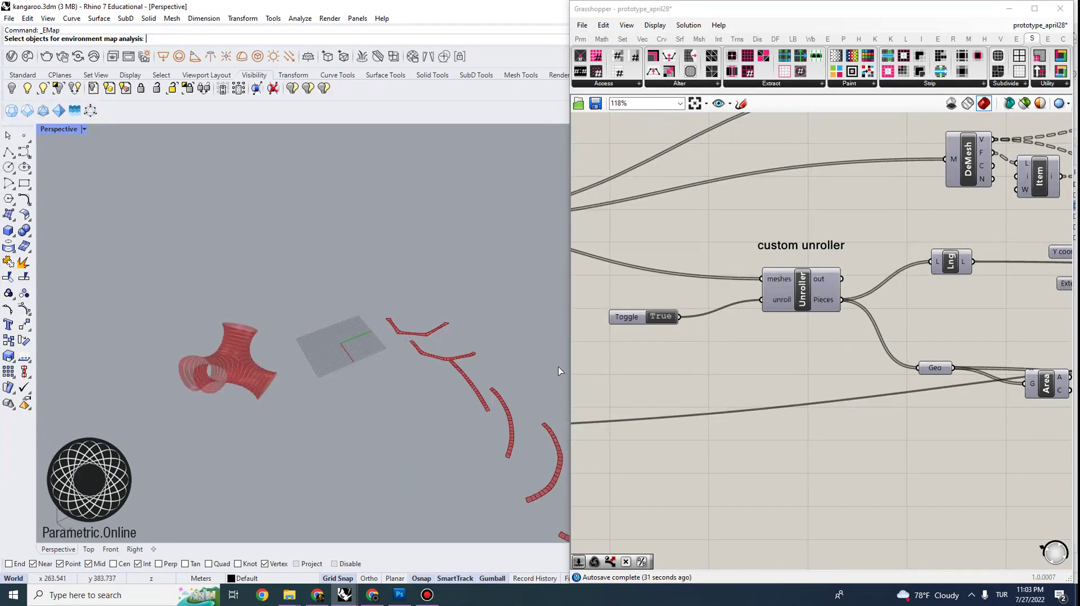
pyautogui.moveTo(468, 360); pyautogui.dragTo(422, 354, button='right')
pyautogui.scroll(4, 433, 340)
pyautogui.moveTo(796, 345); pyautogui.dragTo(710, 316, button='right')
pyautogui.scroll(-5, 709, 317)
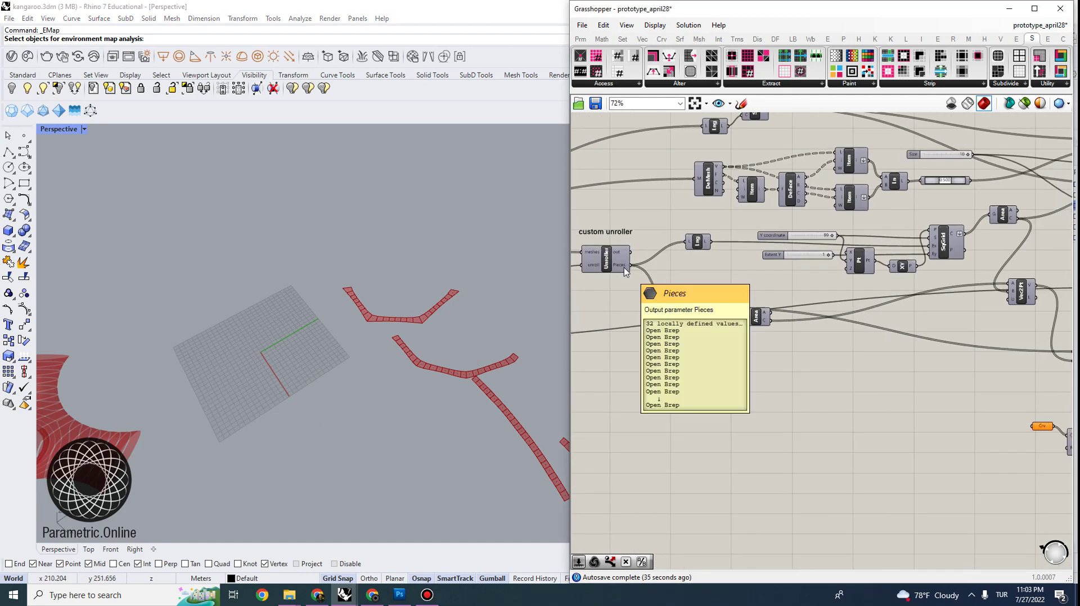
# - Turn on the preview of the SqGrid component and examine how the unrolled strips are arranged in its cells
pyautogui.moveTo(603, 393); pyautogui.dragTo(499, 383, button='right')
pyautogui.scroll(-3, 394, 324)
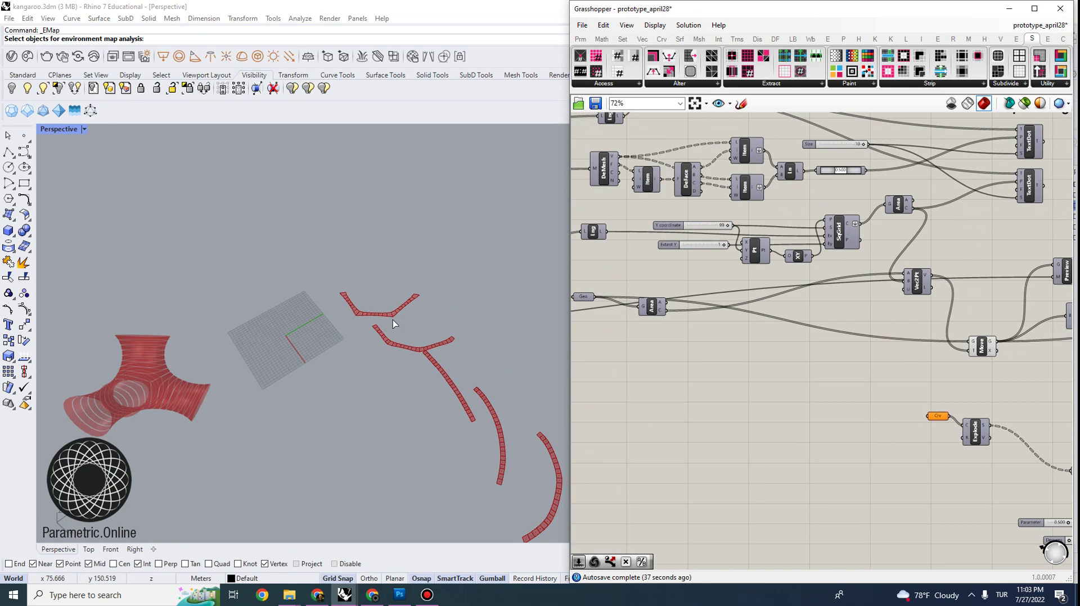
pyautogui.scroll(3, 901, 278)
pyautogui.click(840, 233)
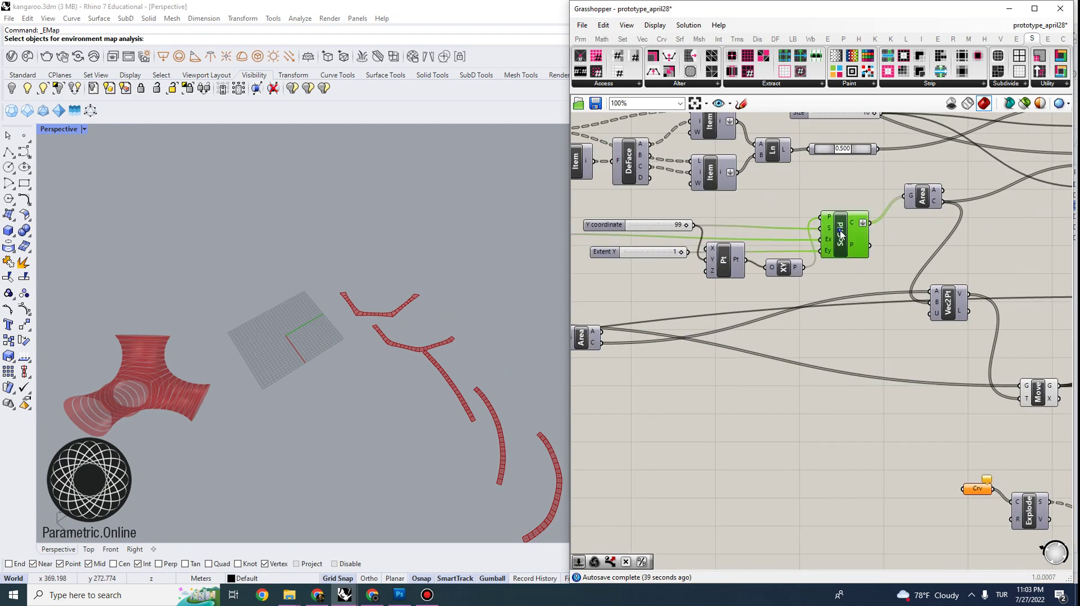
pyautogui.rightClick(839, 226)
pyautogui.click(866, 251)
pyautogui.scroll(2, 370, 318)
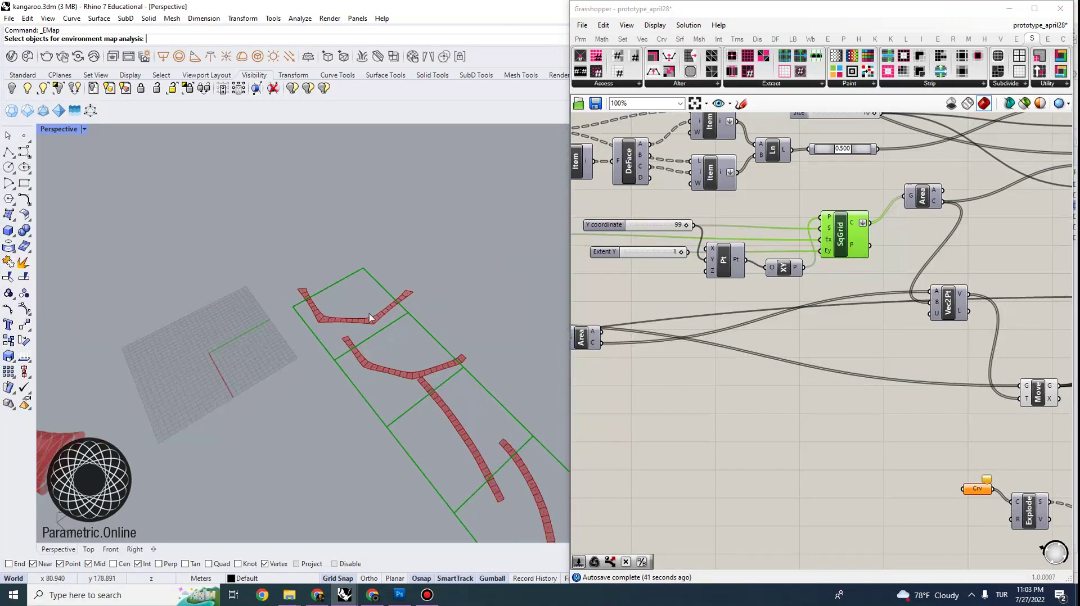
pyautogui.scroll(-4, 385, 315)
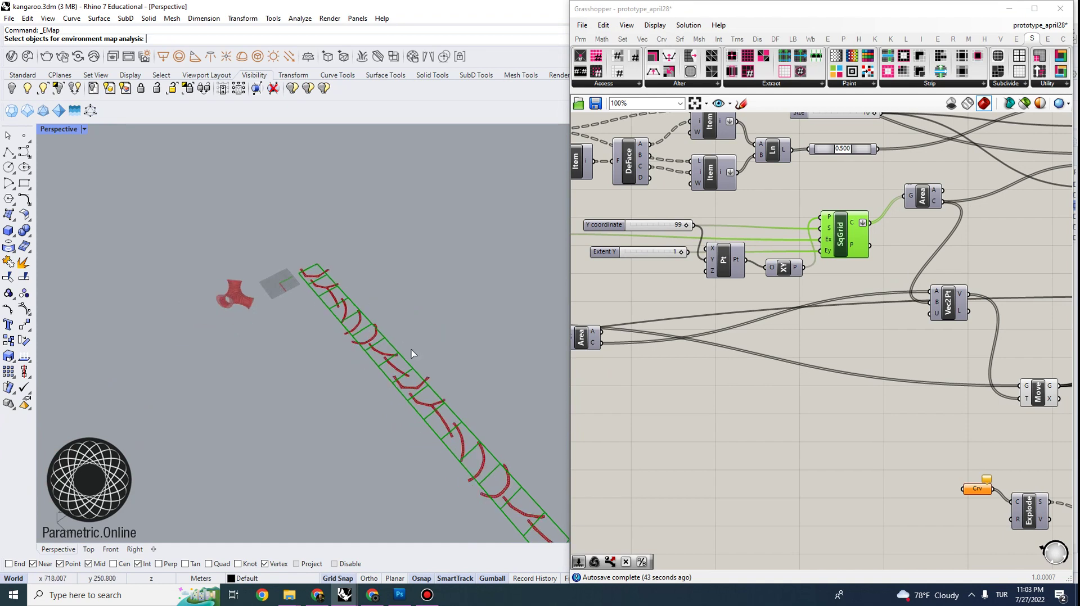
pyautogui.scroll(-2, 354, 368)
pyautogui.scroll(2, 387, 360)
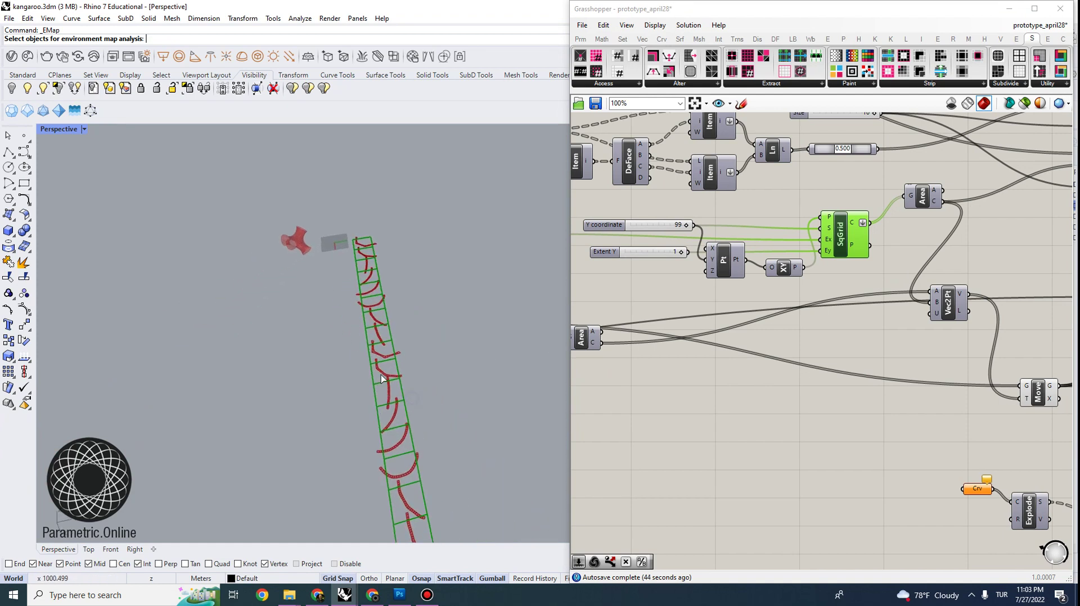
pyautogui.scroll(3, 312, 284)
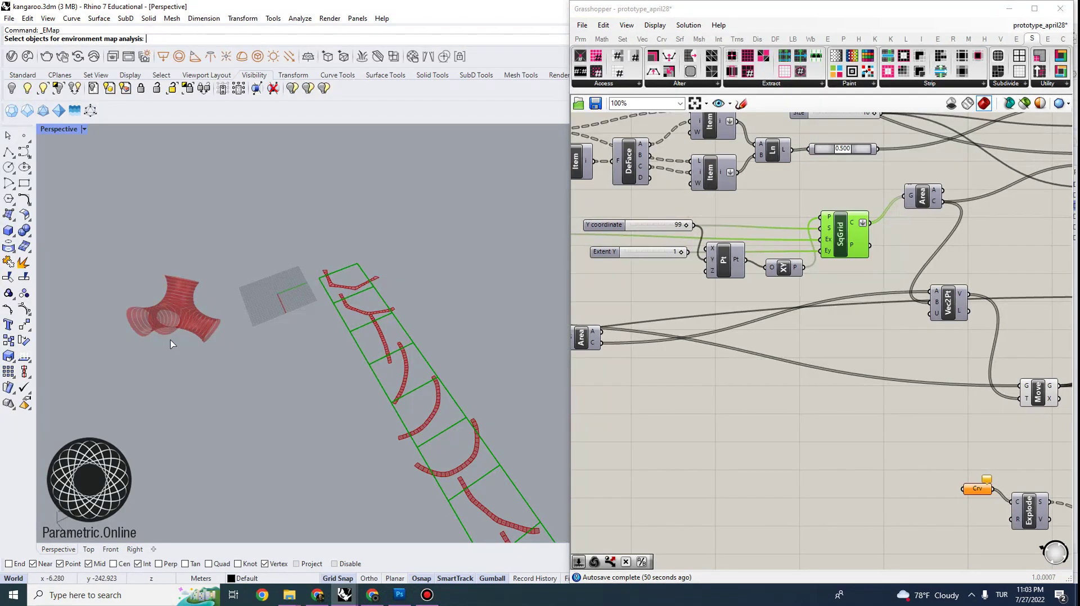
# - Turn on the preview of the upper TextDot component under StripsA Tags and inspect the strip tags on the 3D model
pyautogui.scroll(-3, 850, 271)
pyautogui.moveTo(760, 287); pyautogui.dragTo(830, 409, button='right')
pyautogui.scroll(2, 830, 409)
pyautogui.moveTo(1041, 264); pyautogui.dragTo(814, 238, button='right')
pyautogui.scroll(1, 958, 208)
pyautogui.scroll(3, 899, 191)
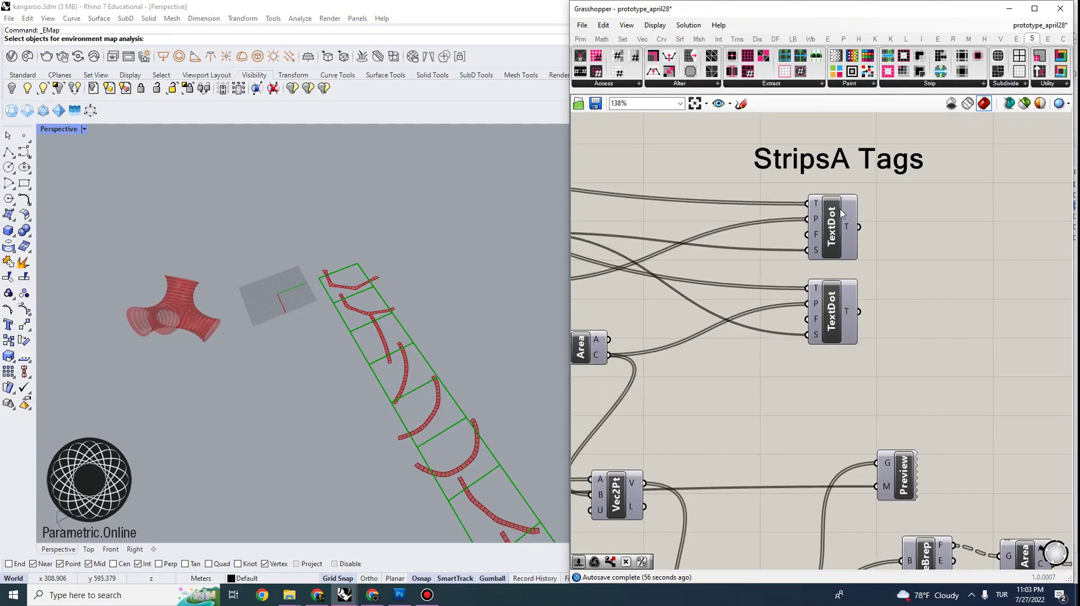
pyautogui.click(832, 219)
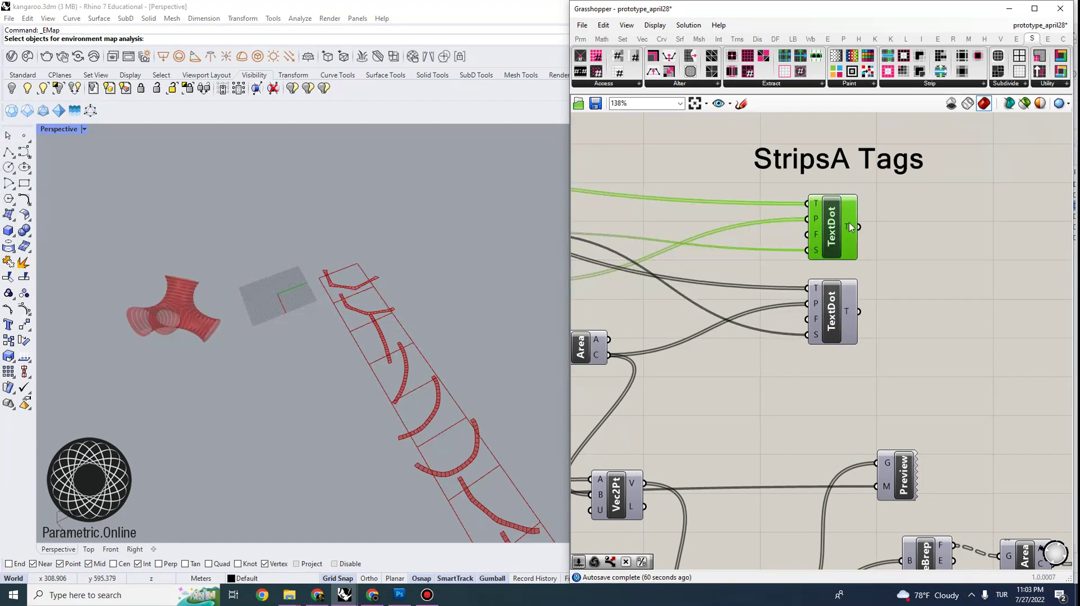
pyautogui.rightClick(832, 228)
pyautogui.click(901, 247)
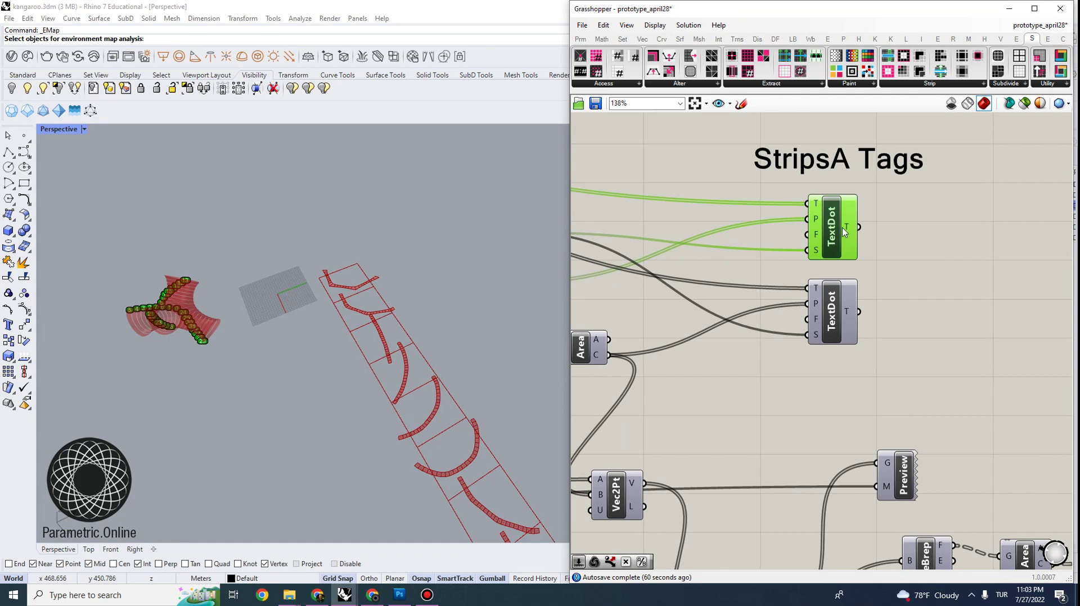
pyautogui.scroll(-2, 843, 232)
pyautogui.scroll(3, 193, 328)
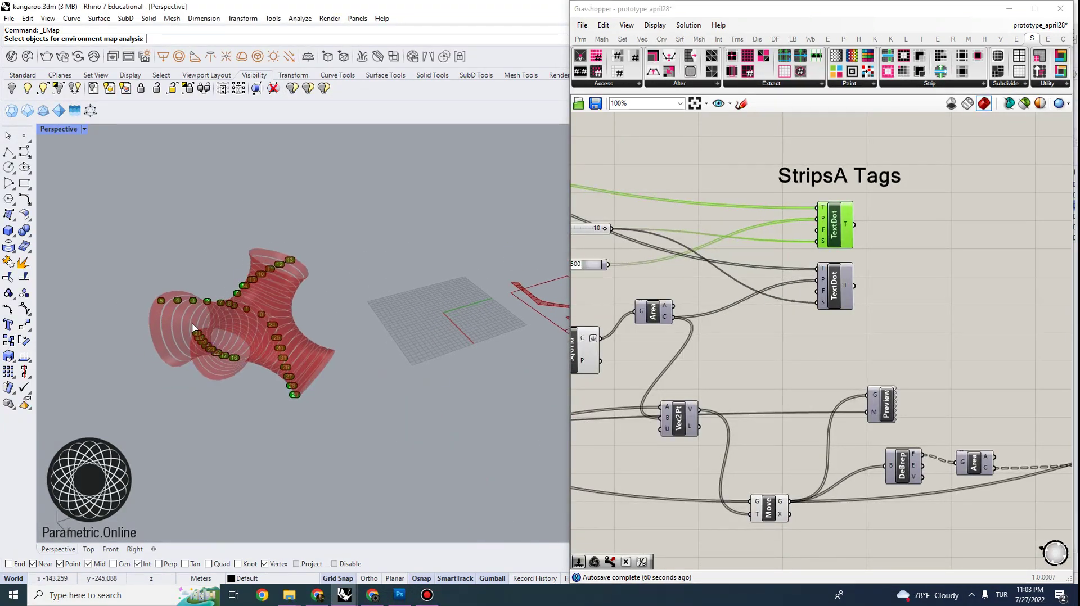
pyautogui.scroll(3, 192, 328)
pyautogui.scroll(3, 258, 338)
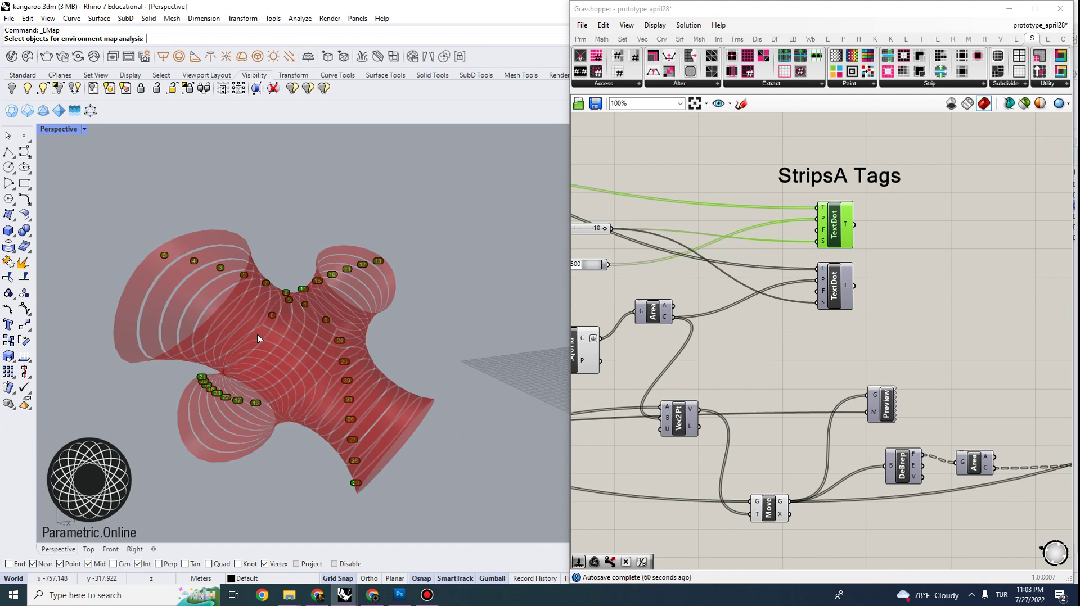
# - Turn on the preview of the lower TextDot component under StripsA Tags and inspect the tags on the unrolled strips
pyautogui.rightClick(835, 291)
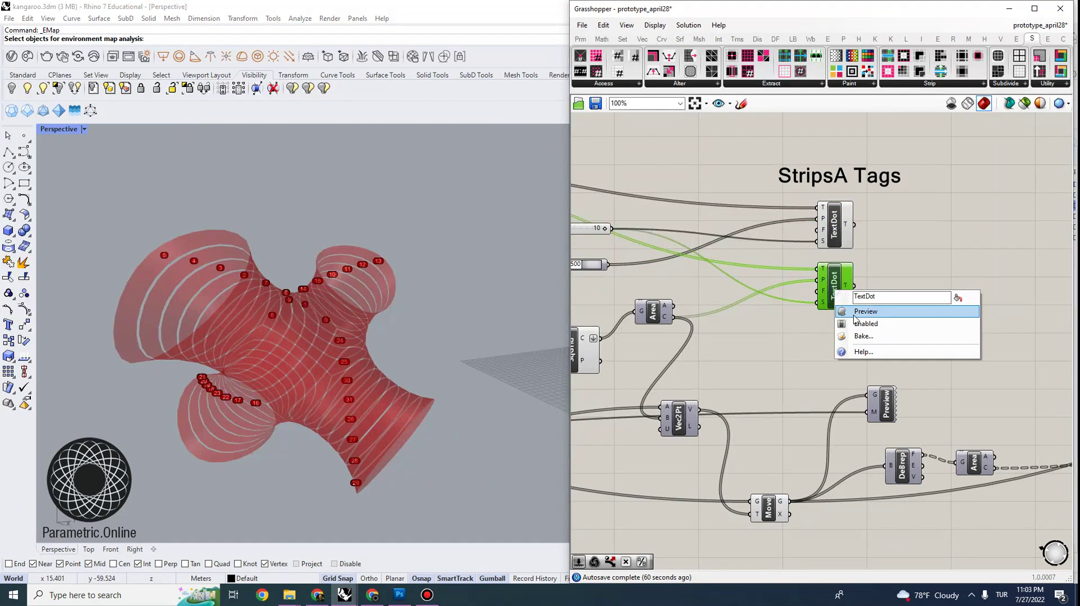
pyautogui.click(854, 315)
pyautogui.scroll(-7, 128, 315)
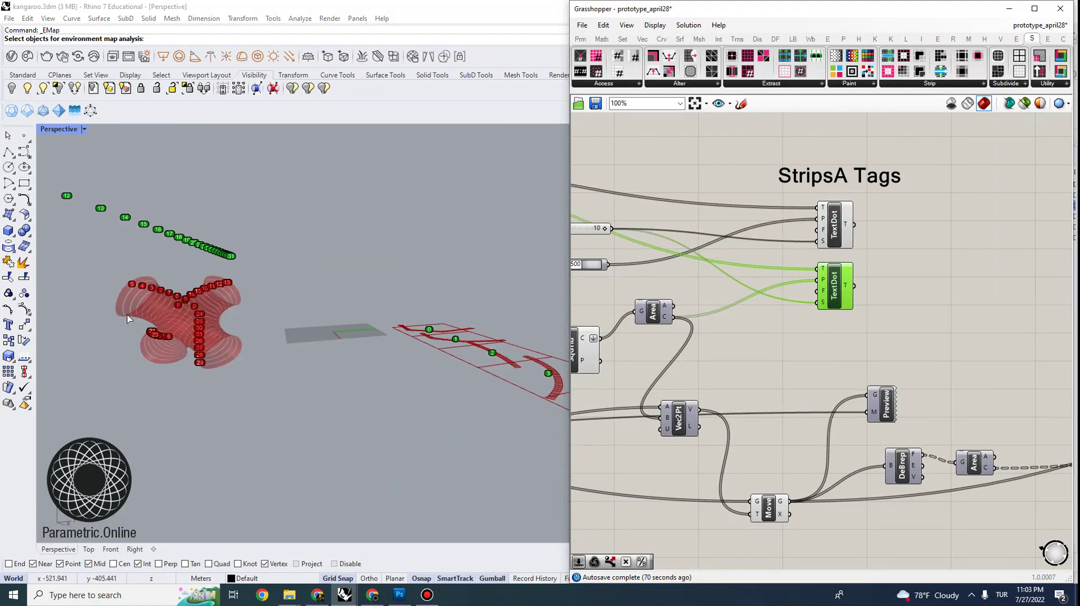
pyautogui.moveTo(128, 315); pyautogui.dragTo(336, 385, button='right')
pyautogui.scroll(-3, 304, 337)
pyautogui.scroll(3, 335, 384)
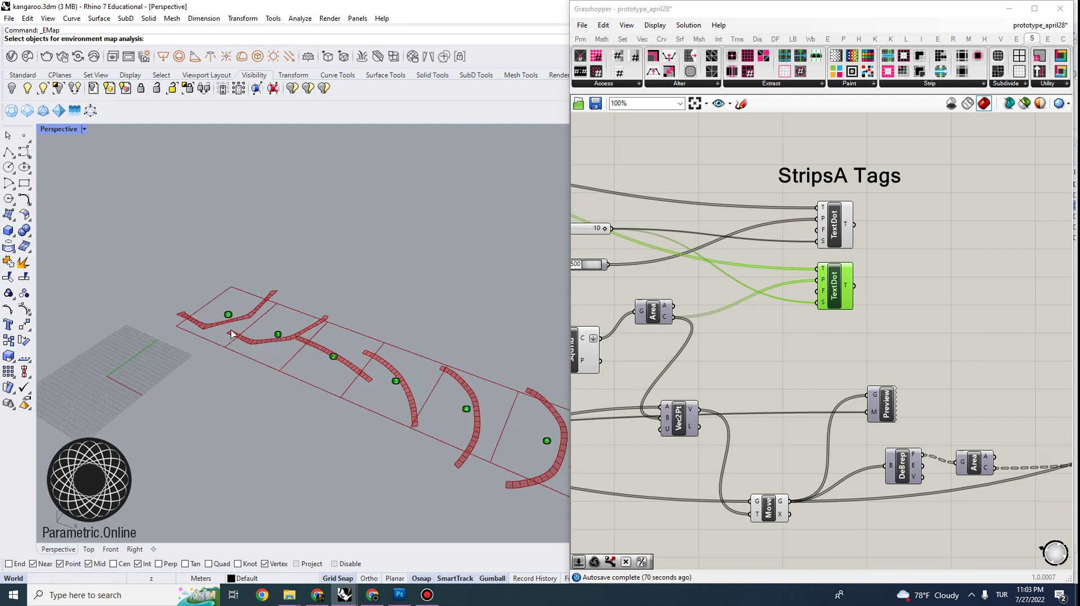
pyautogui.scroll(-3, 315, 366)
pyautogui.scroll(3, 292, 350)
pyautogui.scroll(-5, 191, 291)
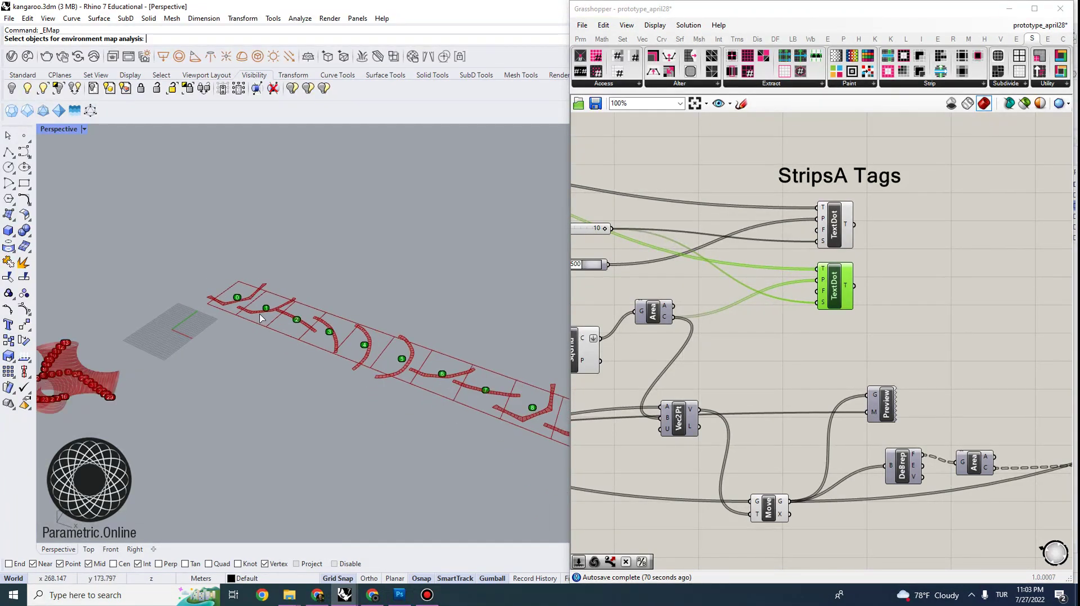
pyautogui.scroll(8, 361, 357)
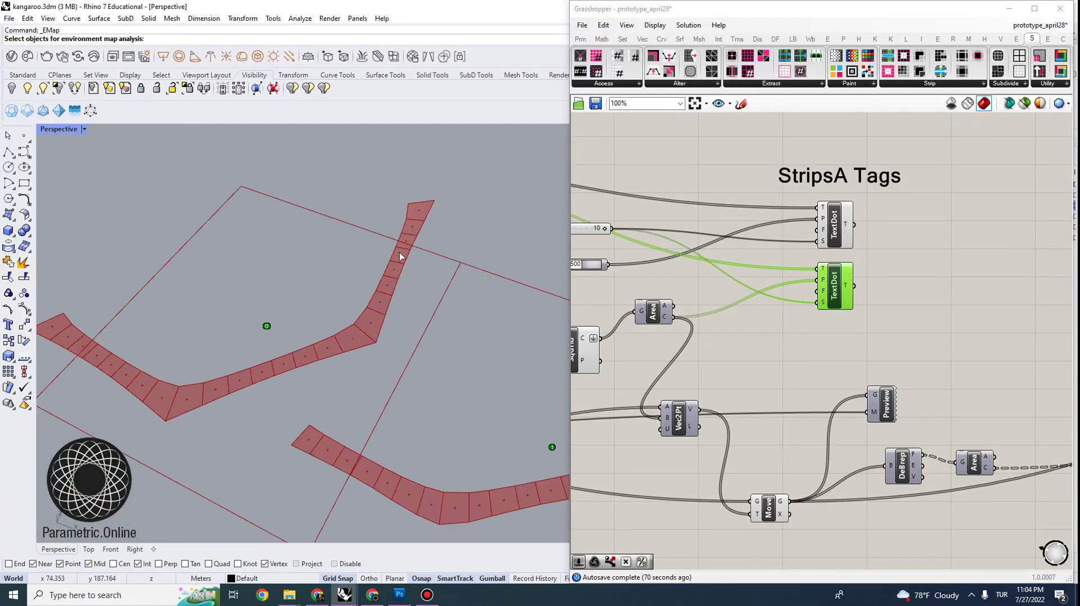
pyautogui.scroll(-6, 418, 199)
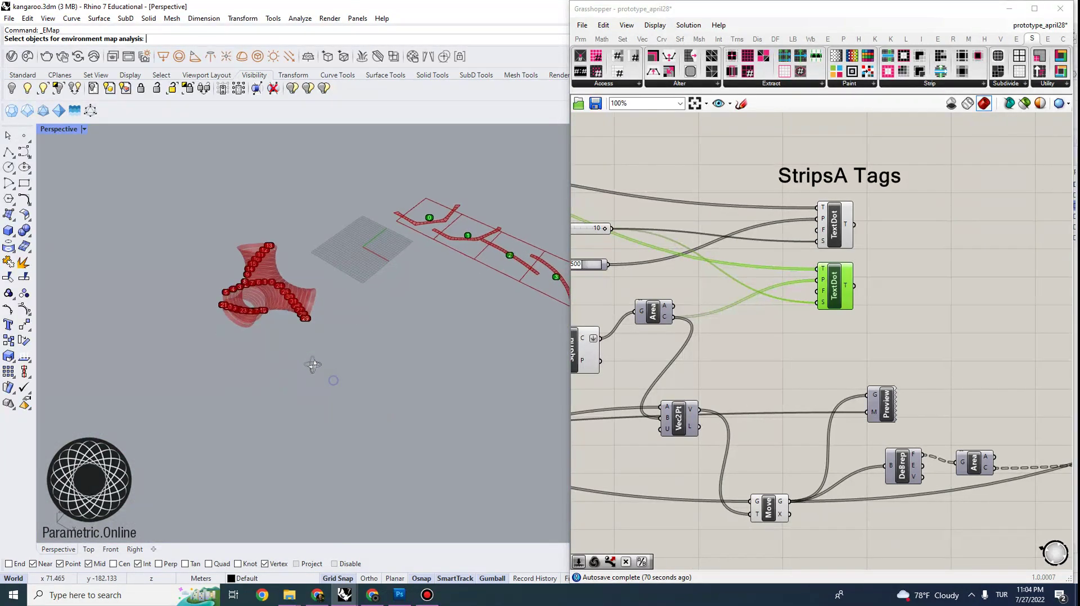
# - Examine the numbered tags on the 3D model's strips from several angles and follow how the numbering runs along its branches
pyautogui.scroll(4, 241, 269)
pyautogui.scroll(4, 236, 249)
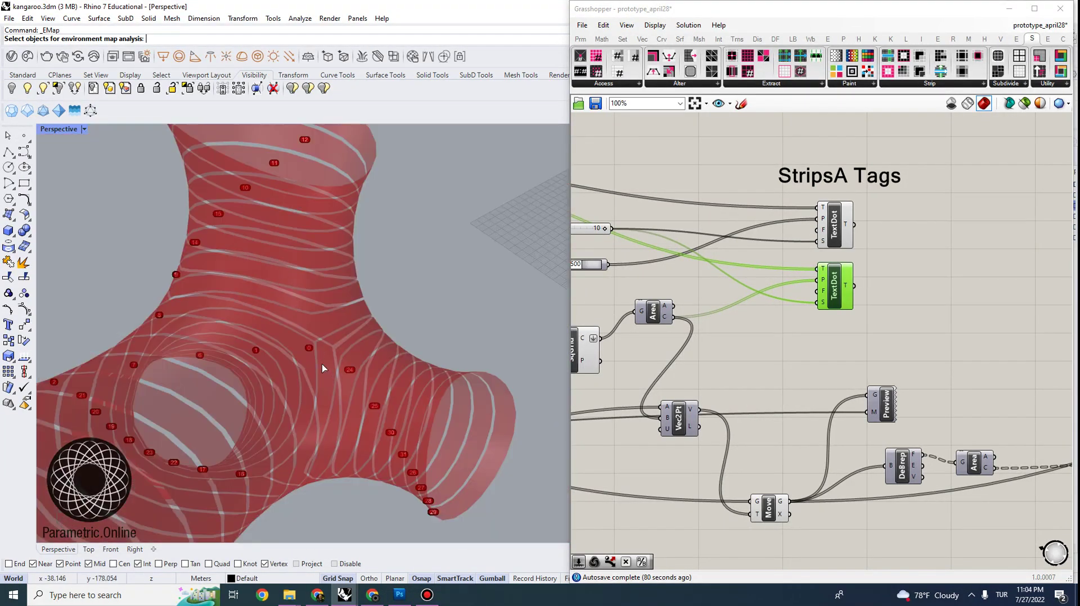
pyautogui.moveTo(322, 363); pyautogui.dragTo(239, 380, button='right')
pyautogui.scroll(-3, 311, 357)
pyautogui.scroll(-5, 284, 356)
pyautogui.scroll(6, 221, 317)
pyautogui.moveTo(221, 316); pyautogui.dragTo(279, 397, button='right')
pyautogui.scroll(-3, 279, 396)
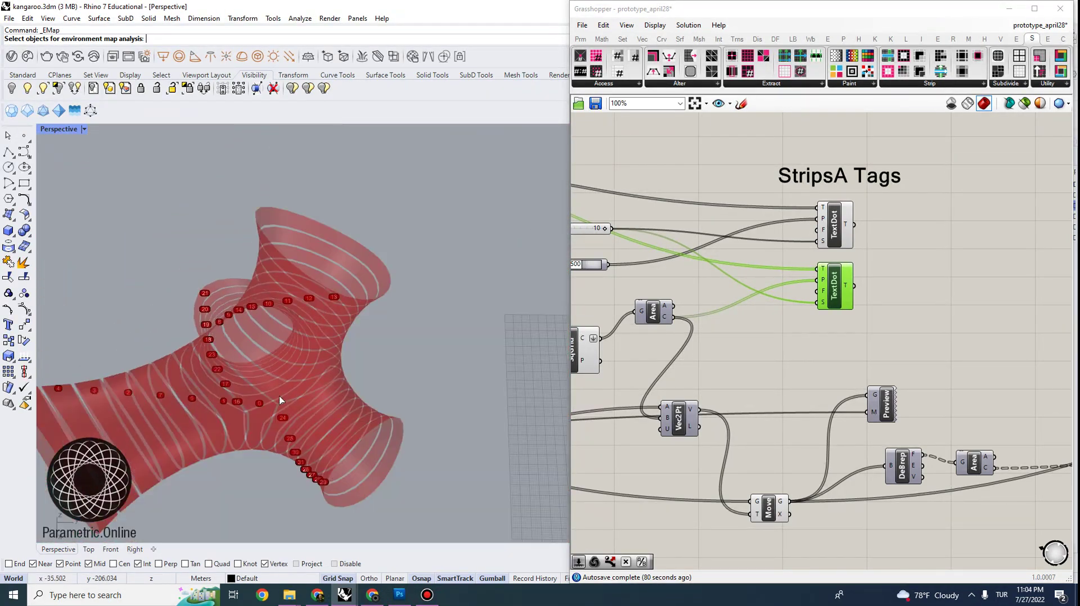
pyautogui.scroll(3, 281, 400)
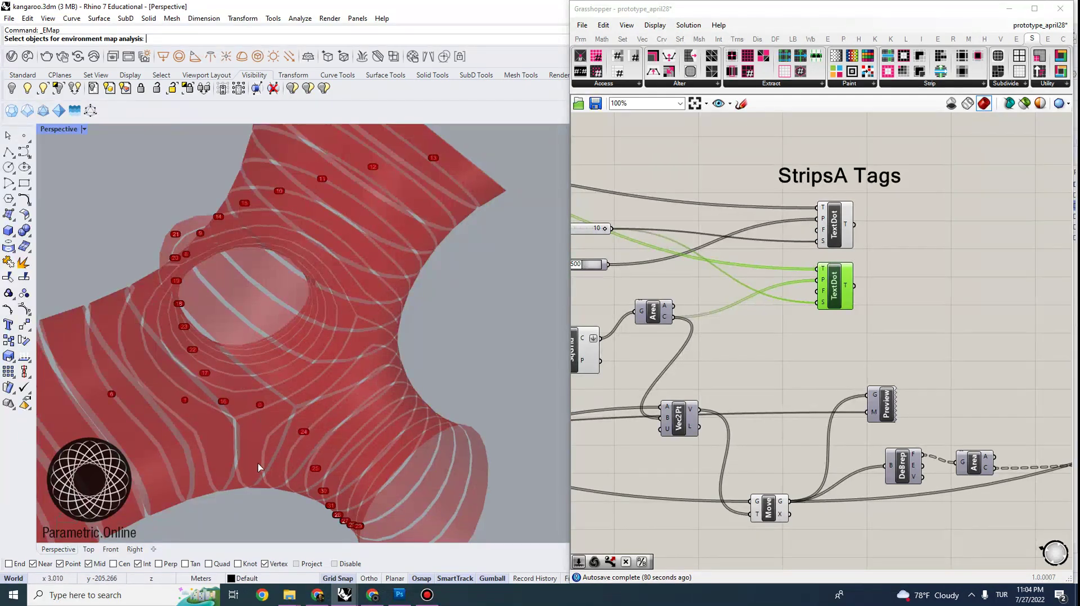
pyautogui.scroll(-2, 279, 331)
pyautogui.moveTo(266, 372); pyautogui.dragTo(342, 318, button='right')
pyautogui.scroll(-8, 242, 337)
pyautogui.scroll(3, 274, 306)
pyautogui.scroll(6, 276, 309)
pyautogui.scroll(-2, 200, 221)
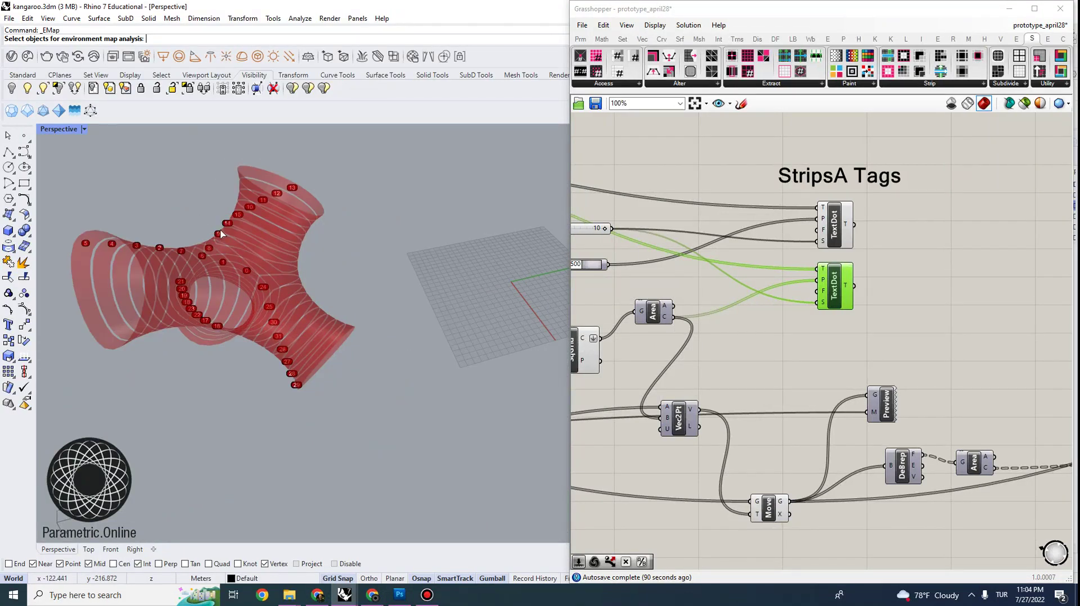
pyautogui.scroll(-2, 238, 227)
pyautogui.scroll(4, 269, 206)
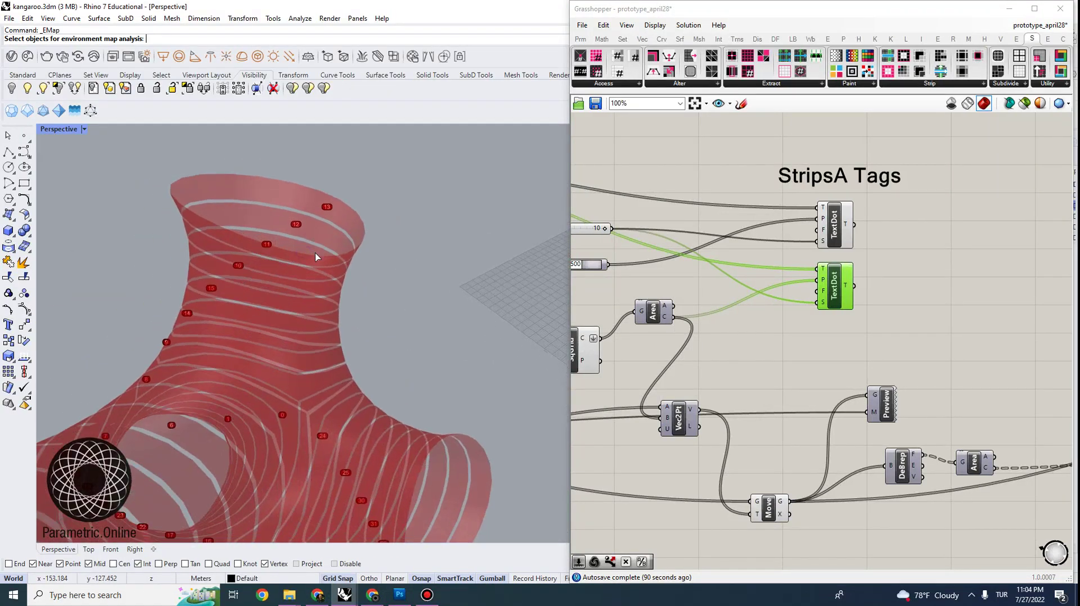
pyautogui.scroll(-3, 253, 179)
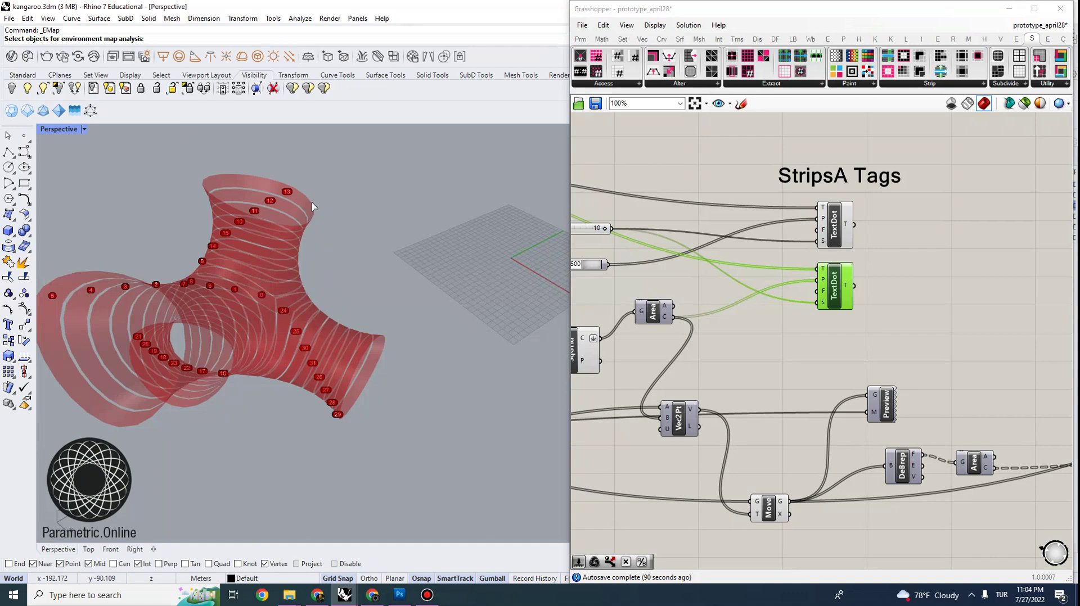
# - Examine the tags along the row of unrolled strips and the small circles inside the panels
pyautogui.scroll(-3, 222, 220)
pyautogui.scroll(2, 478, 282)
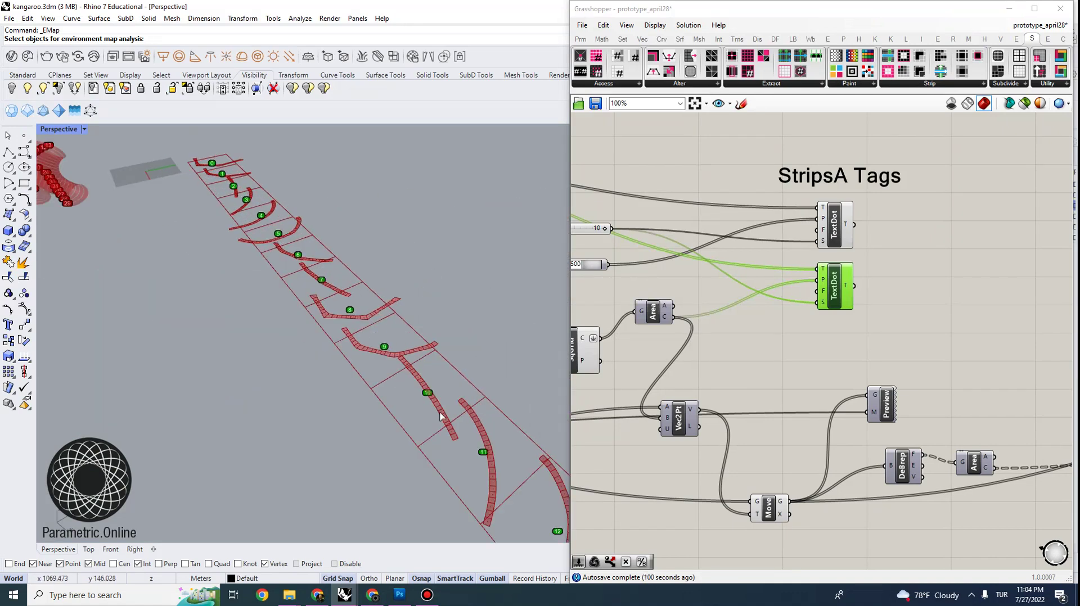
pyautogui.scroll(-3, 440, 416)
pyautogui.scroll(-3, 470, 448)
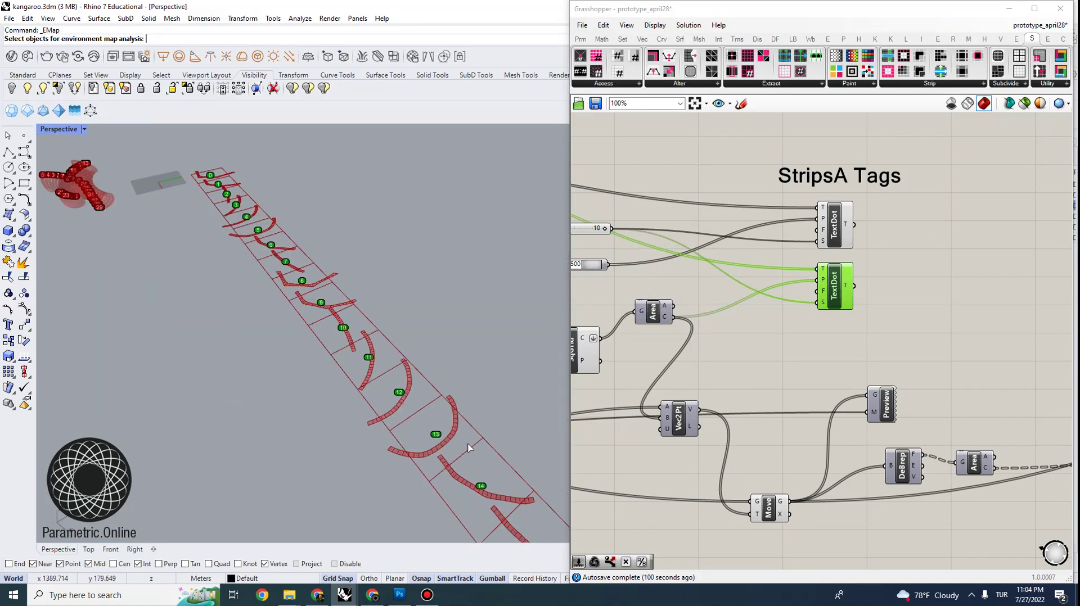
pyautogui.scroll(4, 450, 439)
pyautogui.scroll(-3, 467, 370)
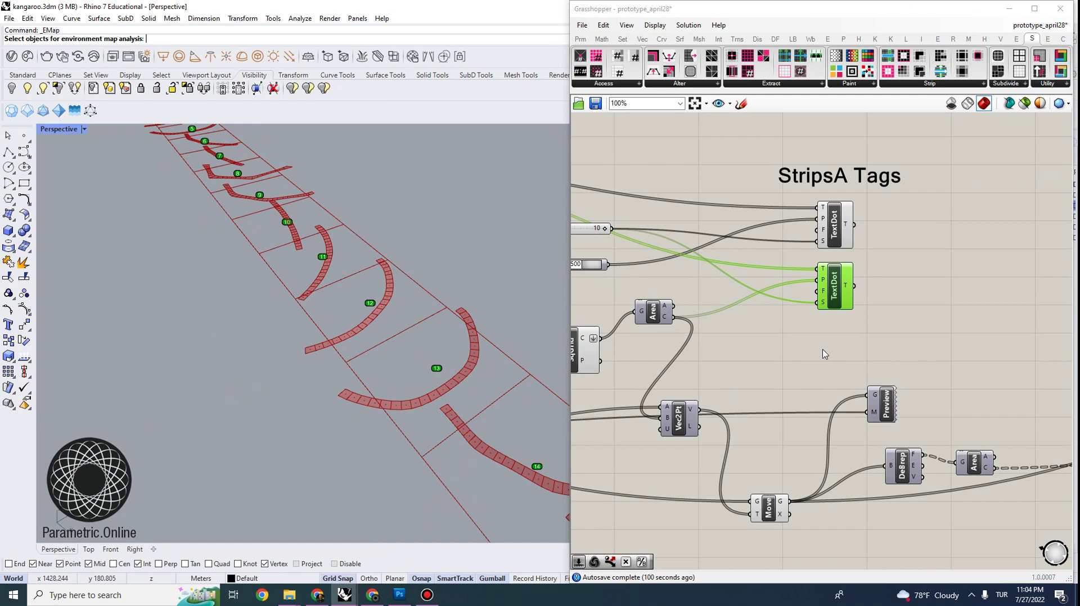
pyautogui.scroll(-3, 458, 436)
pyautogui.scroll(4, 357, 381)
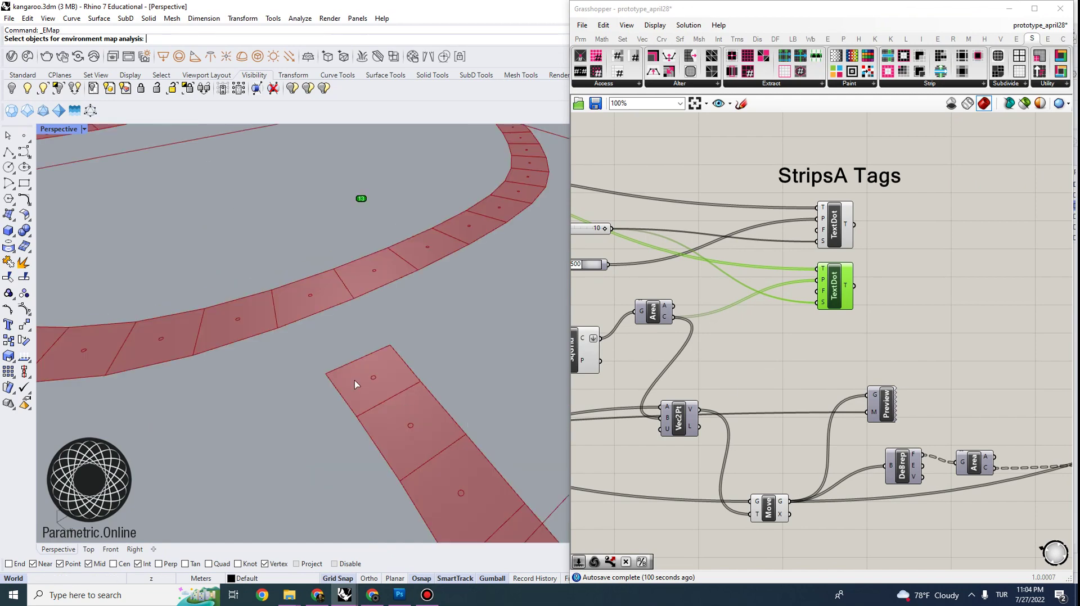
pyautogui.scroll(-3, 424, 297)
# - Deselect the TextDot component and review the grid, vector and Move components that arrange the unrolled strips
pyautogui.click(805, 316)
pyautogui.scroll(-2, 806, 316)
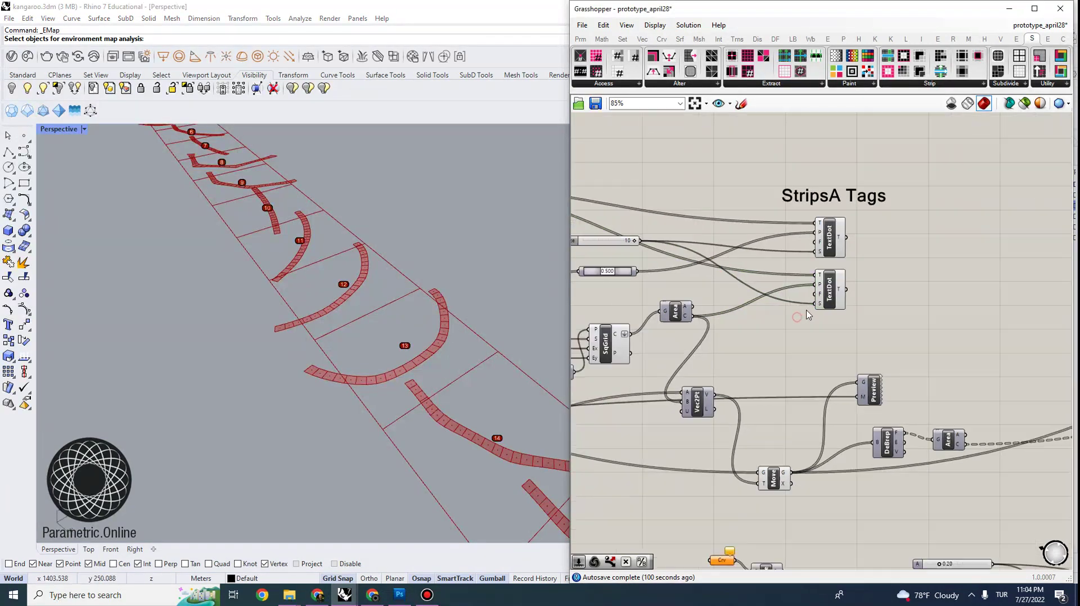
pyautogui.moveTo(760, 324); pyautogui.dragTo(888, 327, button='right')
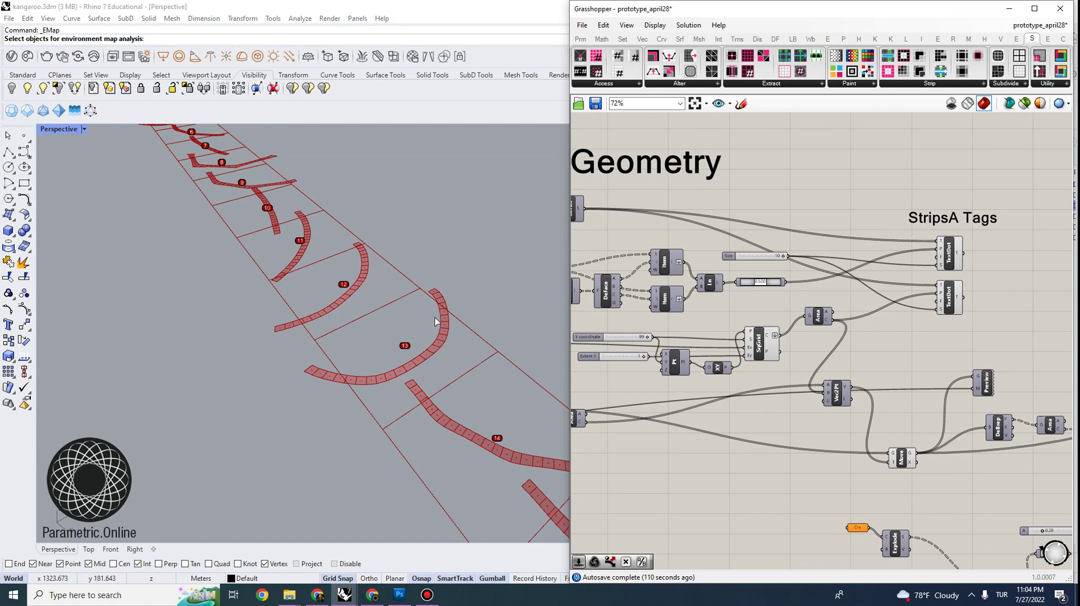
pyautogui.moveTo(780, 322); pyautogui.dragTo(813, 290, button='right')
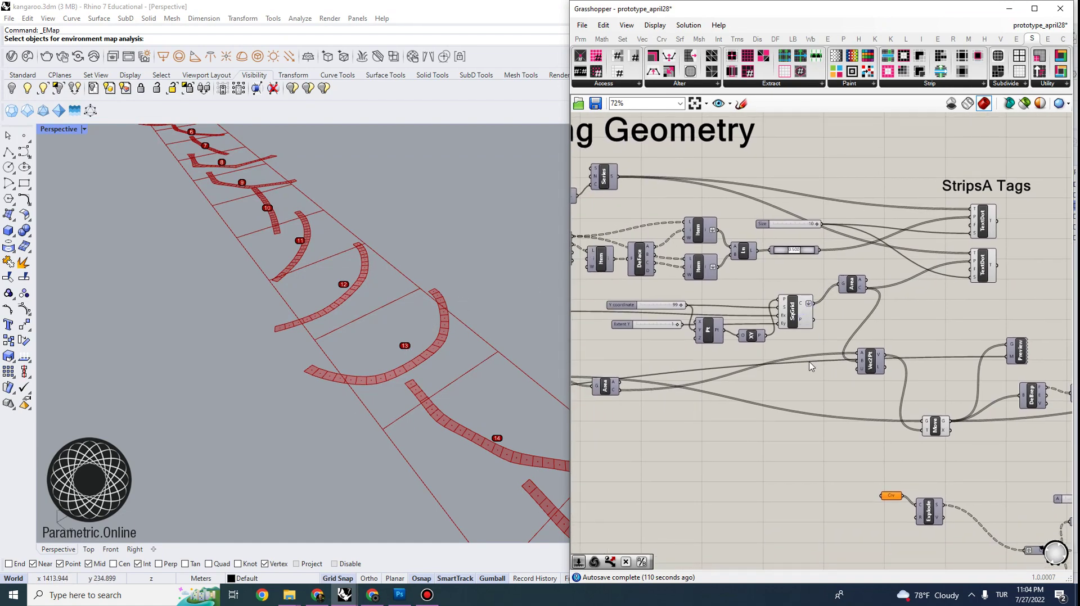
pyautogui.moveTo(706, 378); pyautogui.dragTo(699, 313, button='right')
pyautogui.moveTo(940, 345); pyautogui.dragTo(706, 321, button='right')
pyautogui.moveTo(648, 333); pyautogui.dragTo(1035, 361, button='right')
pyautogui.moveTo(861, 336); pyautogui.dragTo(587, 294, button='right')
pyautogui.scroll(1, 826, 332)
pyautogui.click(835, 328)
# - Turn on the preview of the DeBrep component after Move to check the strips' panels, and turn it off again
pyautogui.moveTo(913, 342); pyautogui.dragTo(698, 309, button='right')
pyautogui.scroll(1, 630, 297)
pyautogui.click(731, 261)
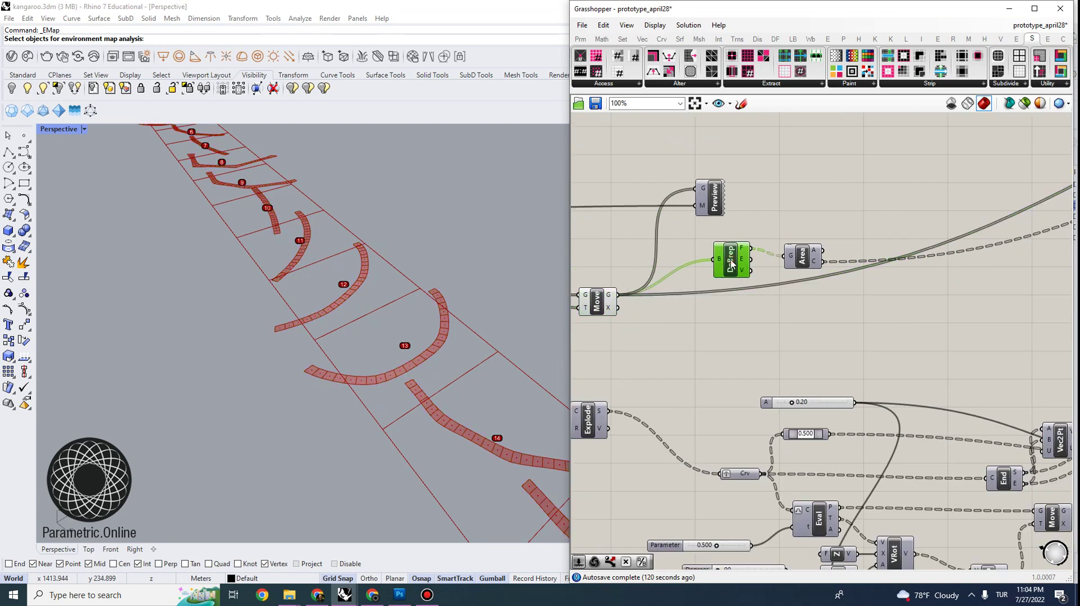
pyautogui.rightClick(731, 262)
pyautogui.click(759, 281)
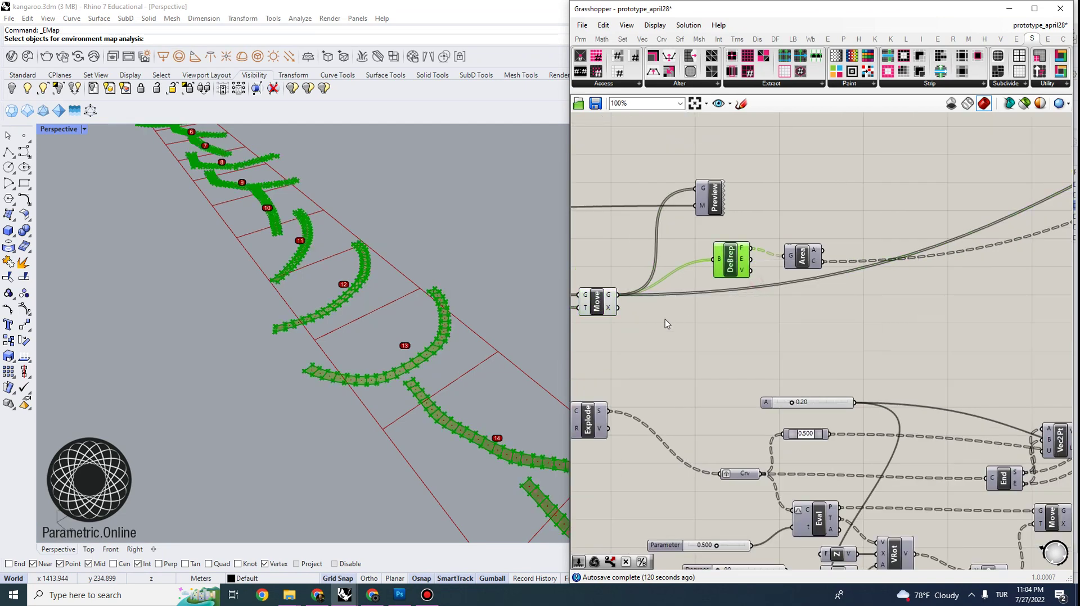
pyautogui.rightClick(732, 265)
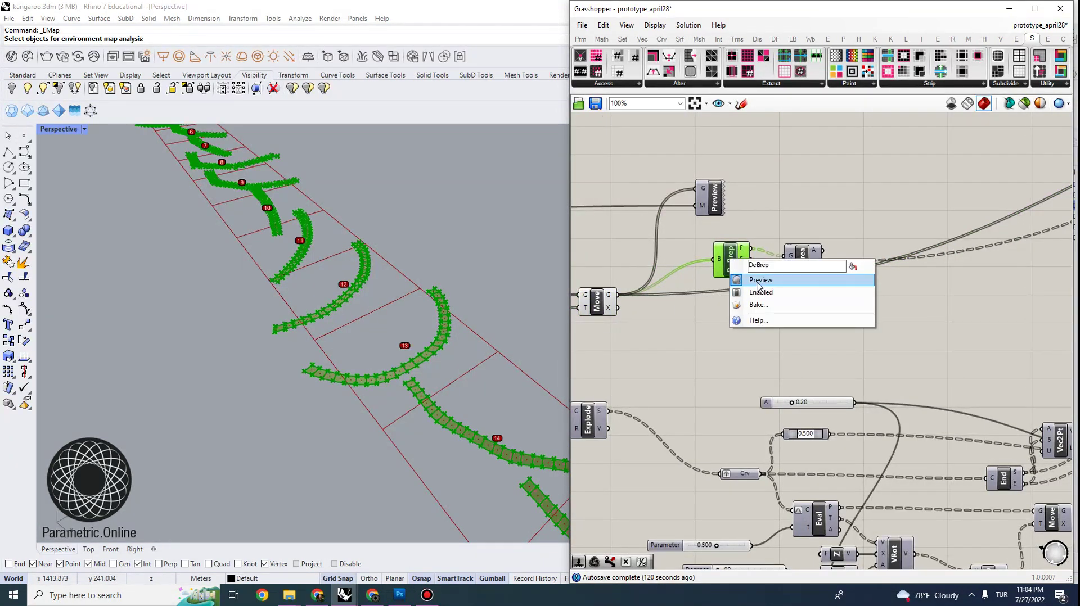
pyautogui.click(756, 279)
# - Inspect the small circles at the panel centres of the unrolled strips, especially around strip 13
pyautogui.scroll(4, 344, 367)
pyautogui.scroll(-5, 357, 369)
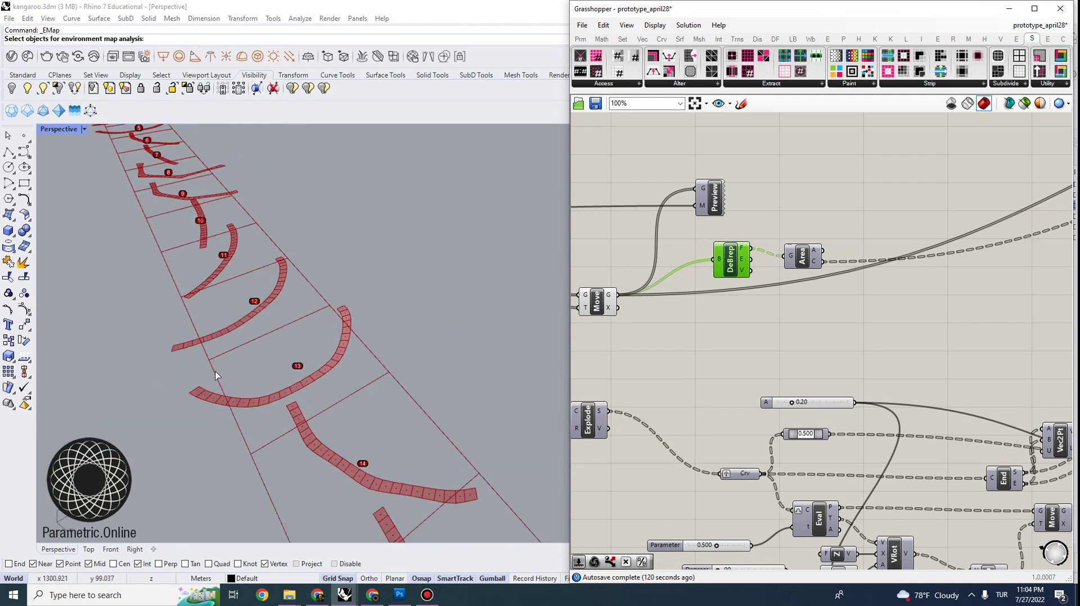
pyautogui.scroll(5, 214, 378)
pyautogui.scroll(-4, 496, 348)
pyautogui.scroll(4, 457, 358)
pyautogui.scroll(-3, 224, 258)
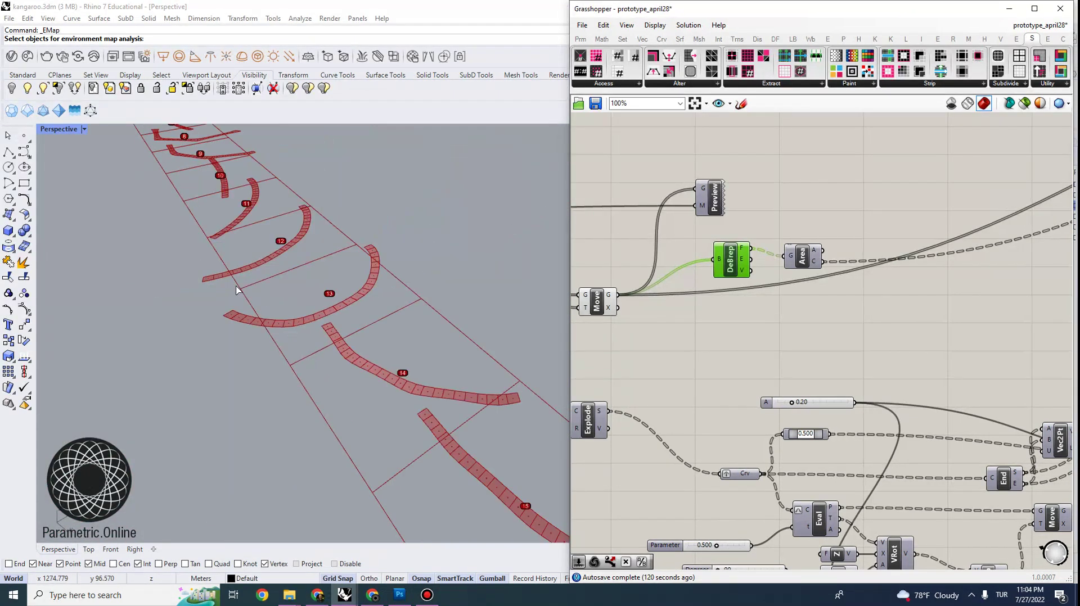
pyautogui.scroll(4, 331, 313)
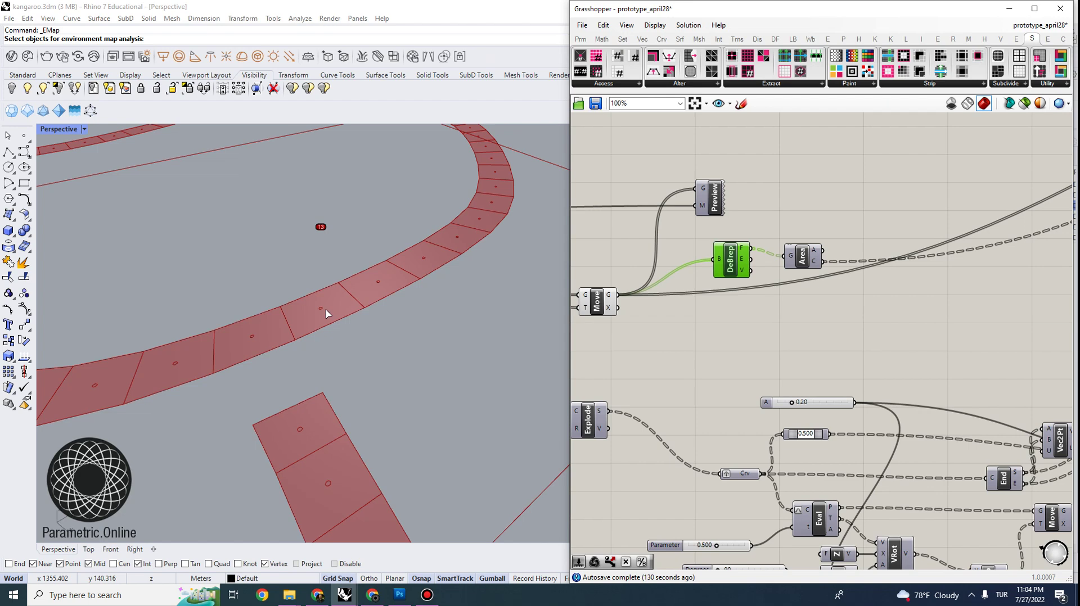
pyautogui.scroll(-3, 338, 321)
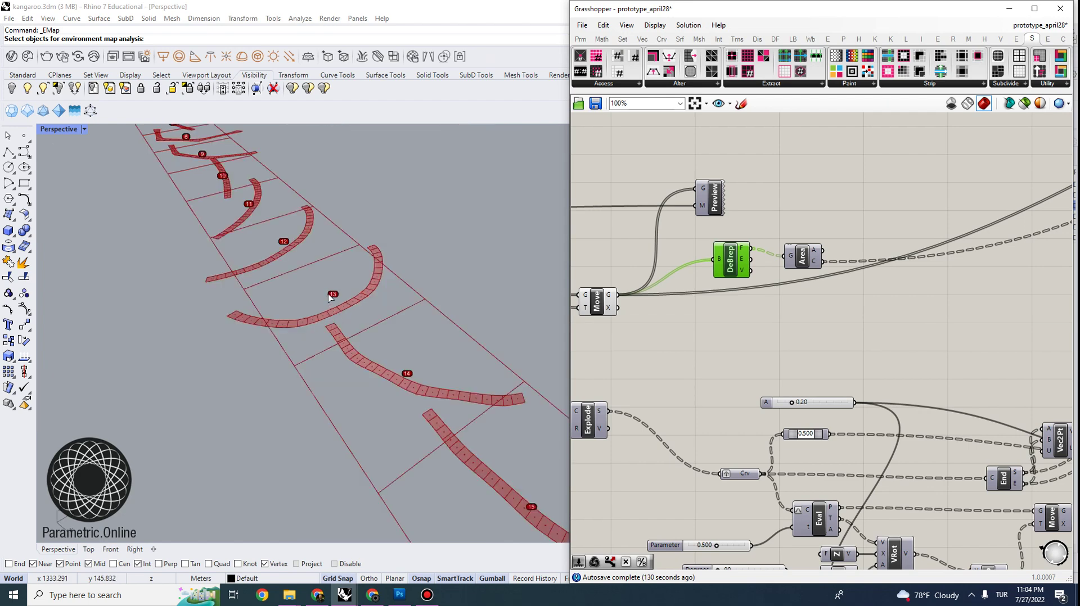
pyautogui.scroll(4, 334, 322)
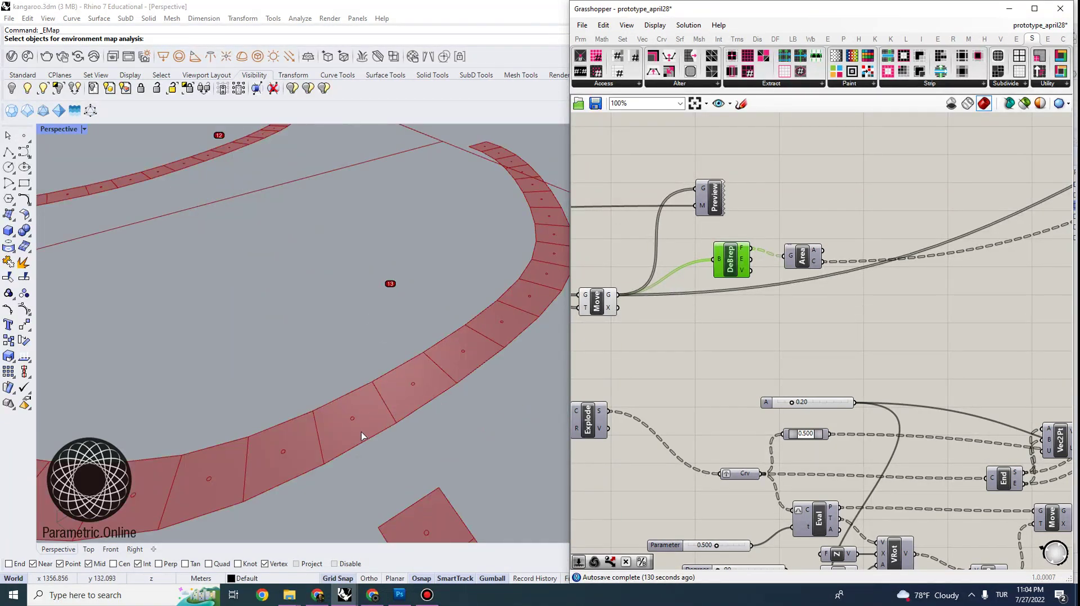
pyautogui.scroll(-3, 809, 252)
pyautogui.scroll(2, 725, 256)
# - Select the Area component after DeBrep and trace its centroid output to the Cir component and Radius slider in Step 5: Baking
pyautogui.click(724, 256)
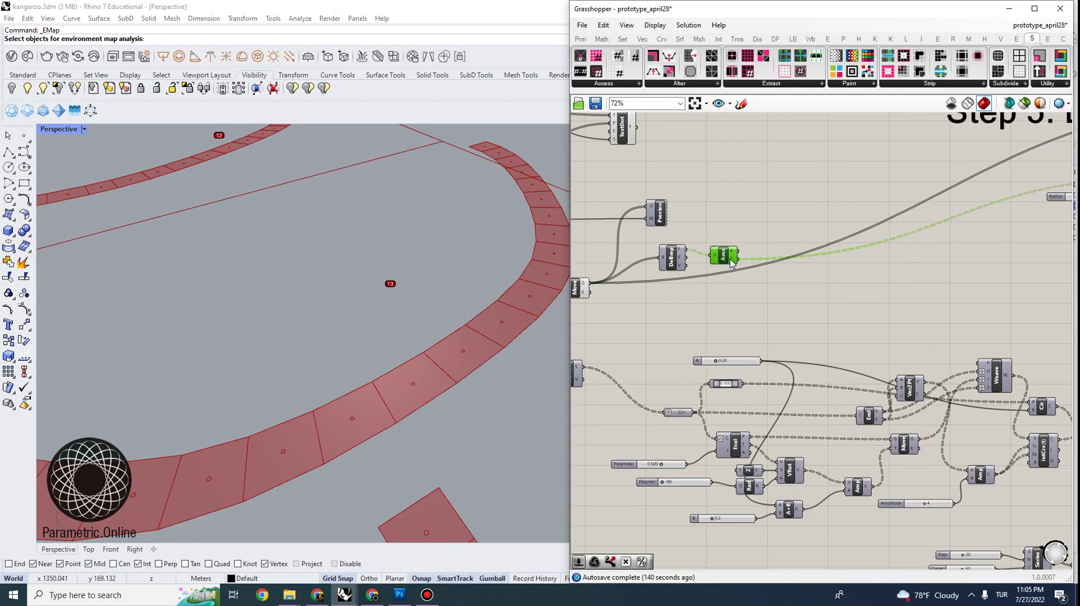
pyautogui.scroll(-1, 764, 272)
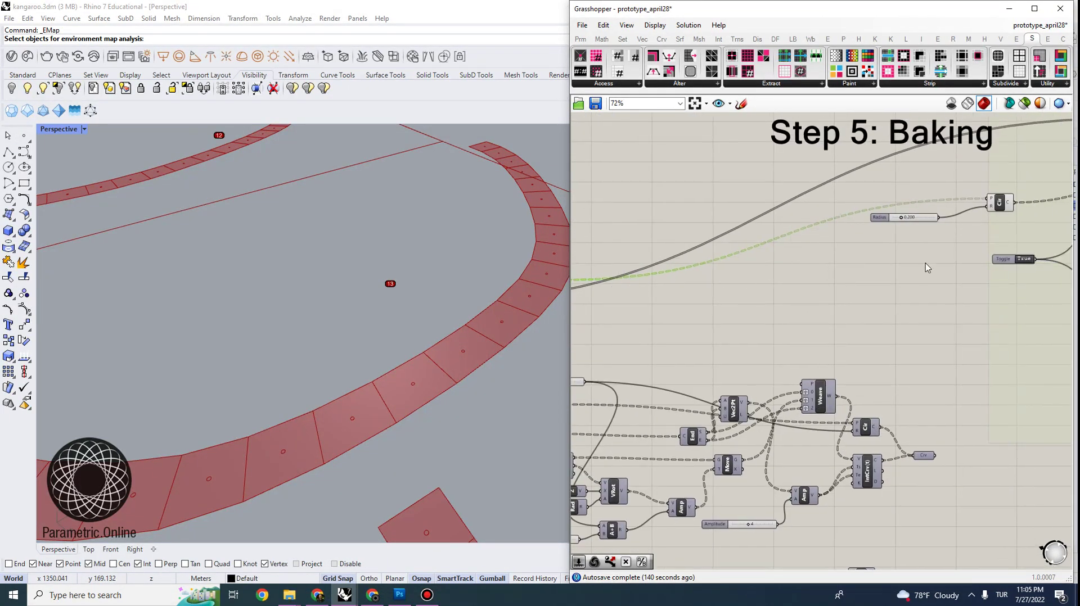
pyautogui.scroll(5, 691, 300)
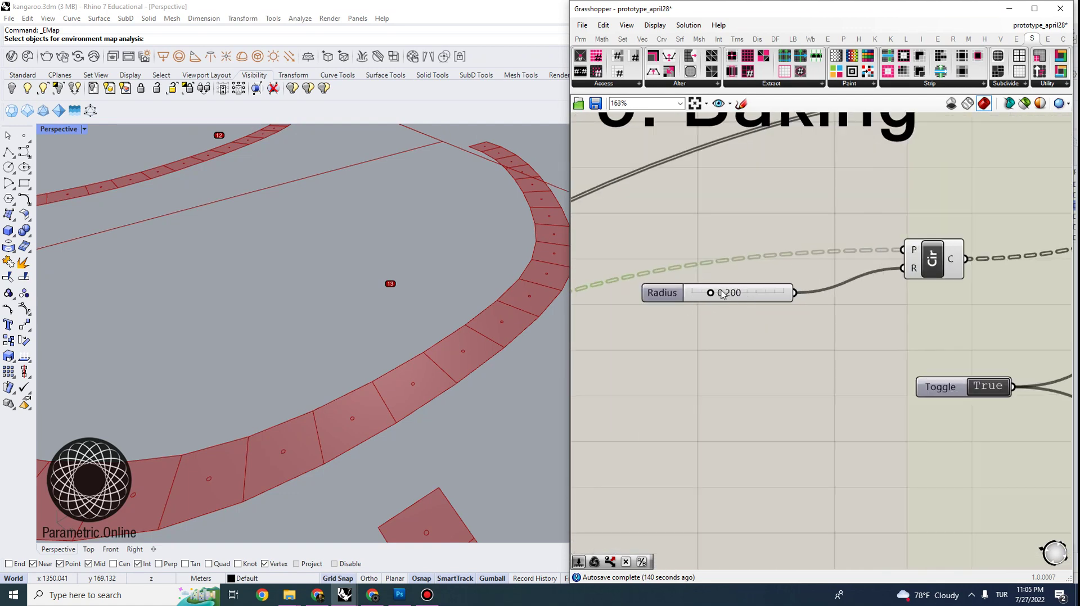
# - Try a Radius value of 0.316 for the panel-centre circles and set it back to 0.2
pyautogui.moveTo(711, 293)
pyautogui.mouseDown()
pyautogui.moveTo(762, 298)
pyautogui.moveTo(698, 297)
pyautogui.moveTo(733, 298)
pyautogui.moveTo(722, 297)
pyautogui.mouseUp()
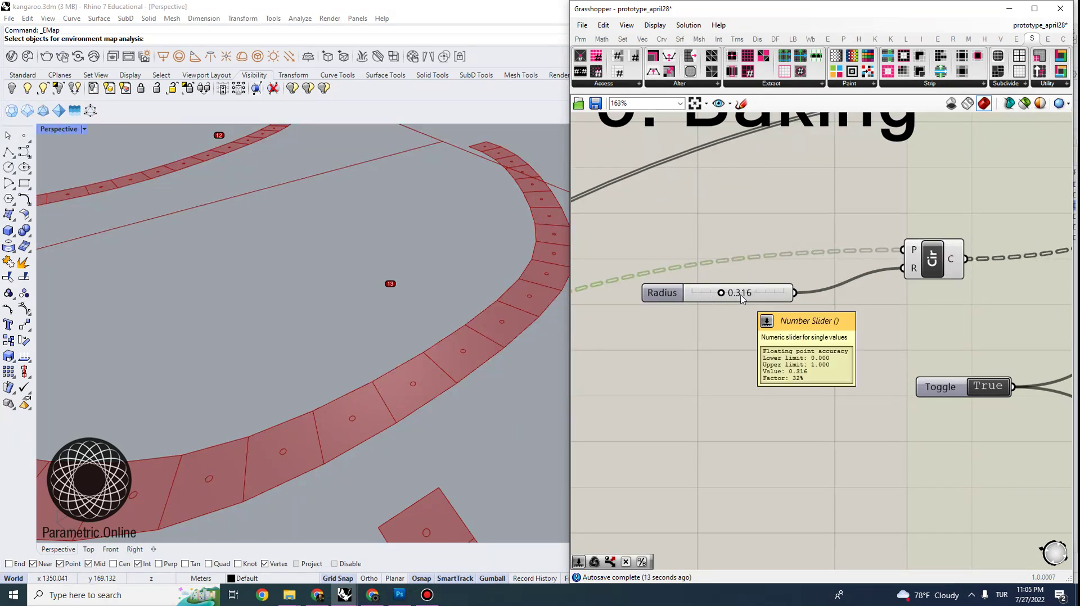
pyautogui.doubleClick(742, 294)
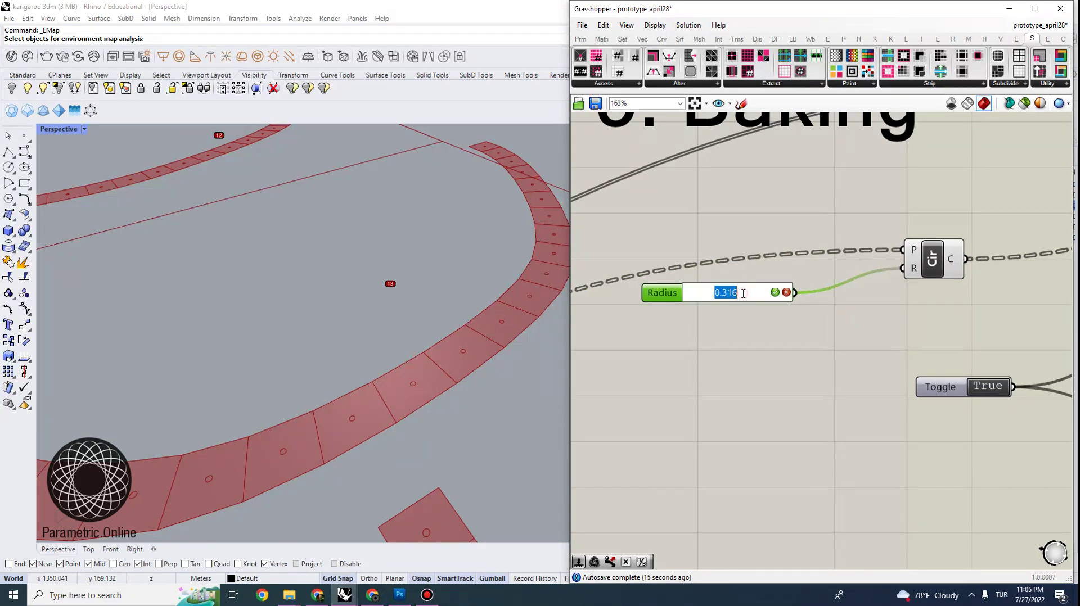
pyautogui.write('0.2')
pyautogui.press('Return')
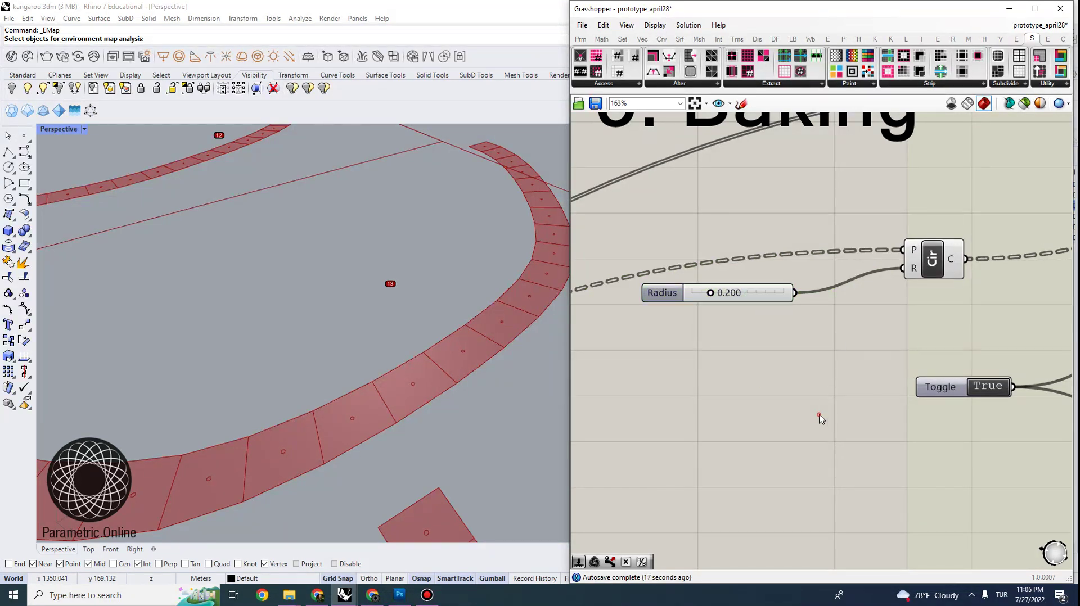
# - Trace the circle output to HolesA and the Unroller pieces to StripsA in the Step 5: Baking group
pyautogui.scroll(-3, 729, 297)
pyautogui.moveTo(991, 308); pyautogui.dragTo(784, 303, button='right')
pyautogui.scroll(-2, 815, 253)
pyautogui.scroll(2, 988, 188)
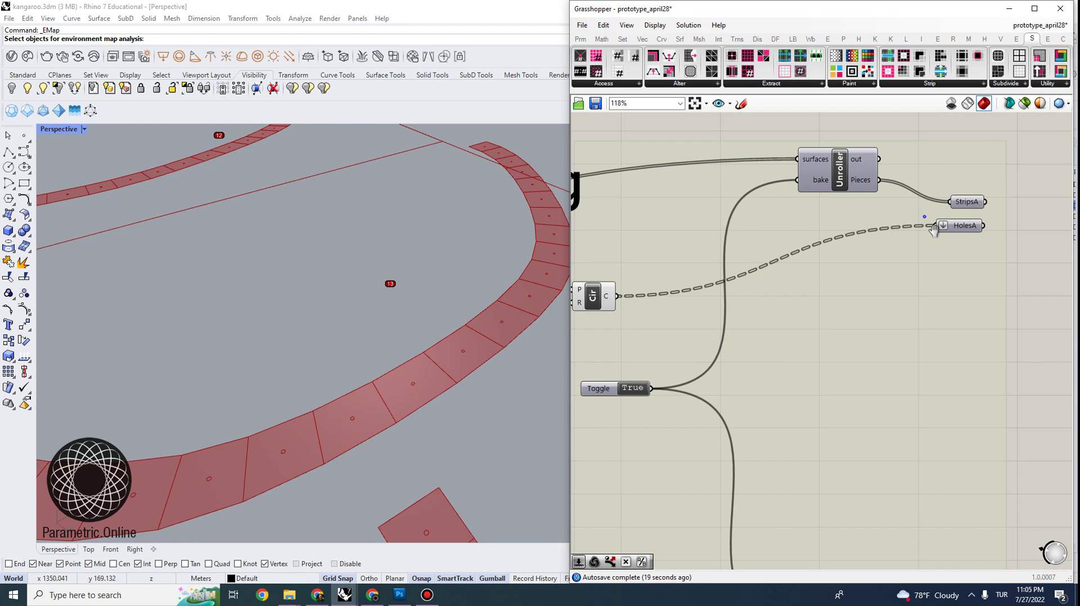
pyautogui.moveTo(931, 227); pyautogui.dragTo(947, 266, button='right')
pyautogui.scroll(-1, 891, 221)
pyautogui.scroll(-2, 783, 365)
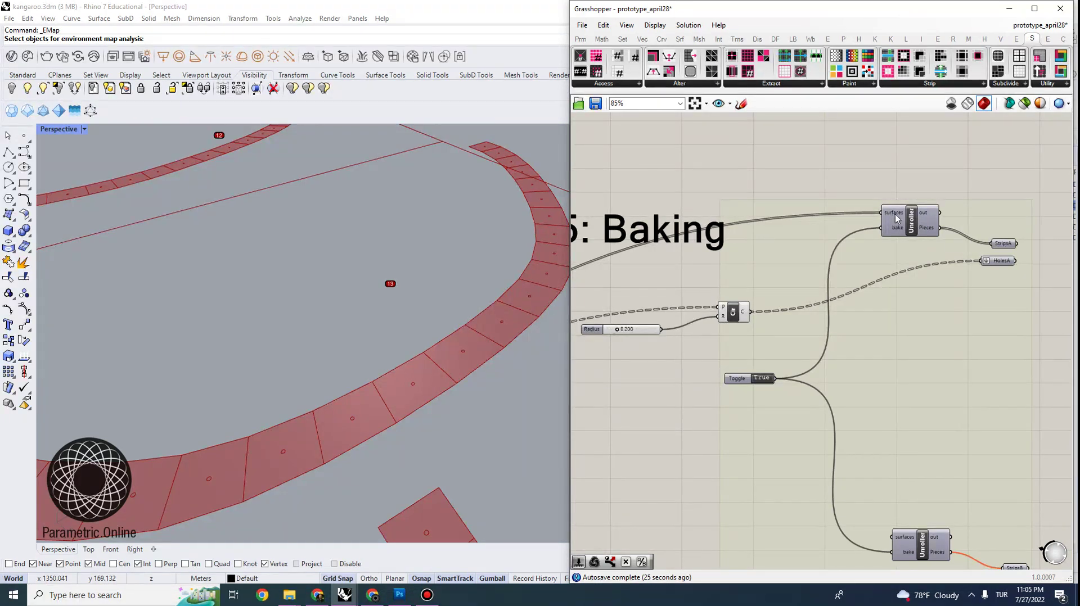
# - Try to bake the StripsA component into the Rhino model
pyautogui.click(1002, 243)
pyautogui.rightClick(1003, 244)
pyautogui.click(1002, 209)
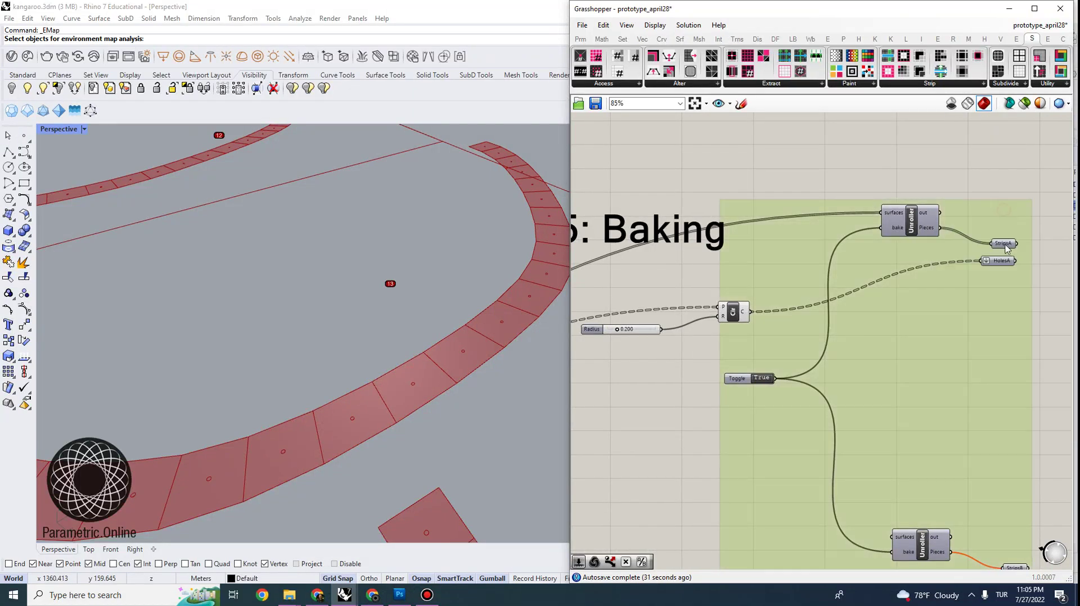
pyautogui.click(1004, 244)
pyautogui.rightClick(1003, 243)
pyautogui.click(982, 285)
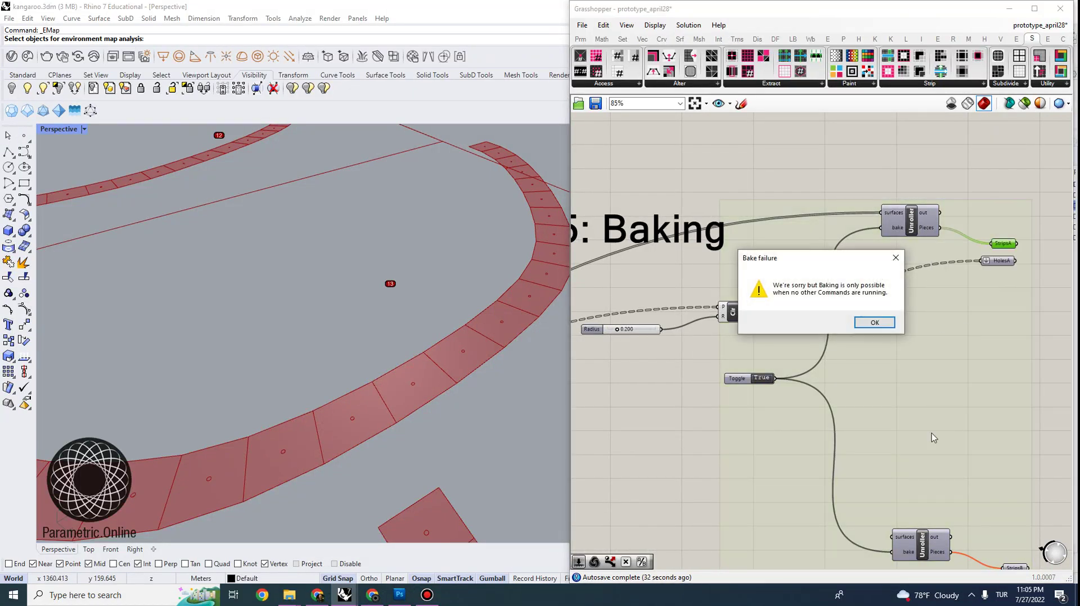
pyautogui.click(874, 327)
# - Cancel the running environment map command and bake the StripsA component with the default attributes
pyautogui.press('Escape')
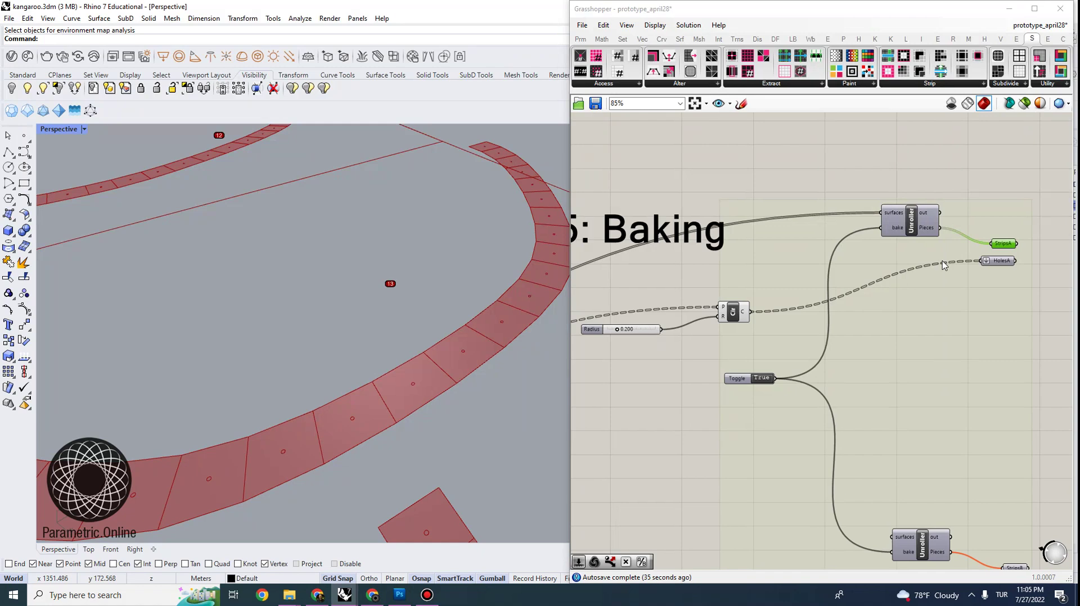
pyautogui.rightClick(1004, 248)
pyautogui.click(960, 285)
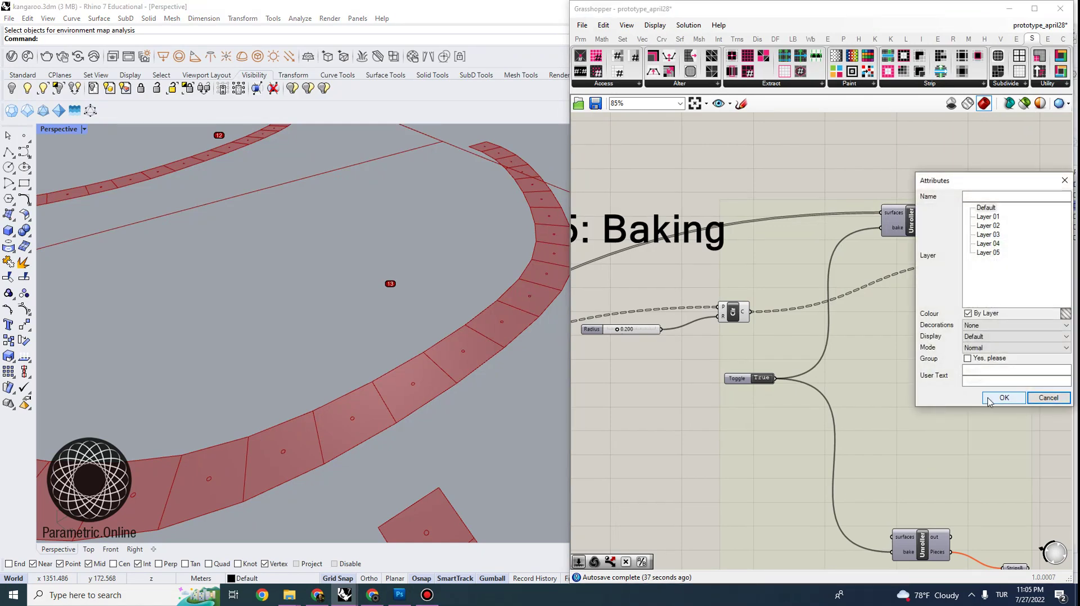
pyautogui.click(989, 401)
# - Bake the HolesA circles with the default attributes
pyautogui.moveTo(1002, 259); pyautogui.dragTo(1004, 264)
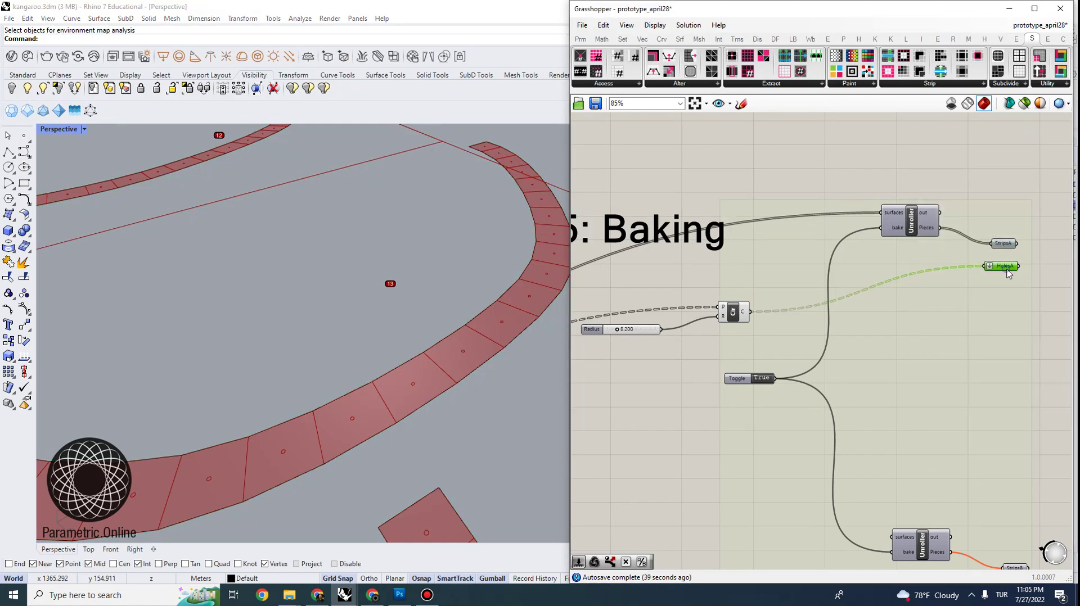
pyautogui.rightClick(1007, 270)
pyautogui.click(1005, 315)
pyautogui.click(1002, 421)
# - Bake the first TextDot component under the StripsA Tags heading
pyautogui.scroll(-15, 384, 345)
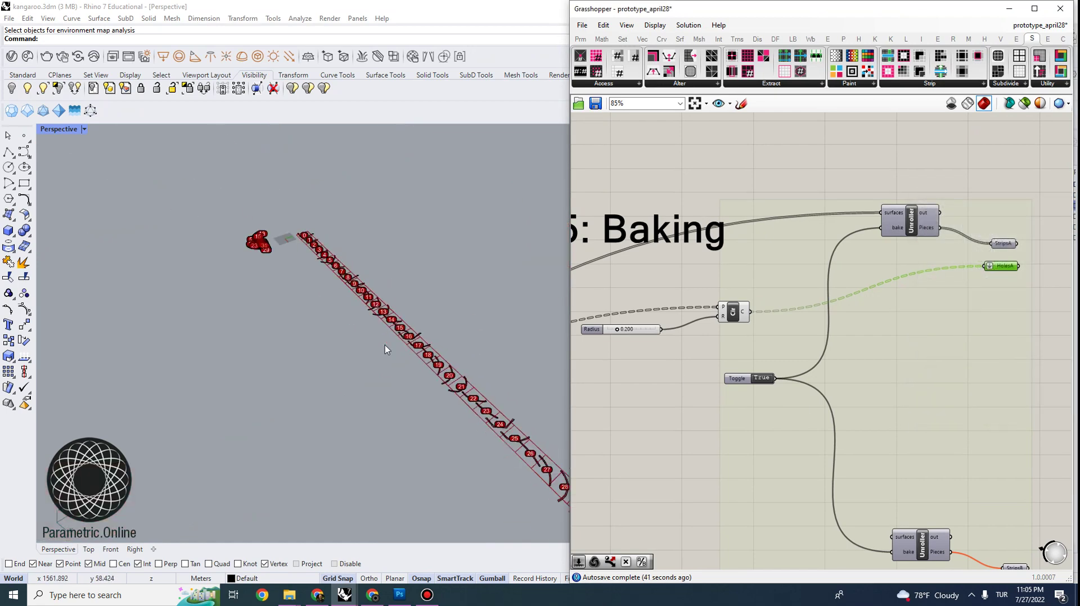
pyautogui.scroll(6, 384, 346)
pyautogui.scroll(-4, 695, 220)
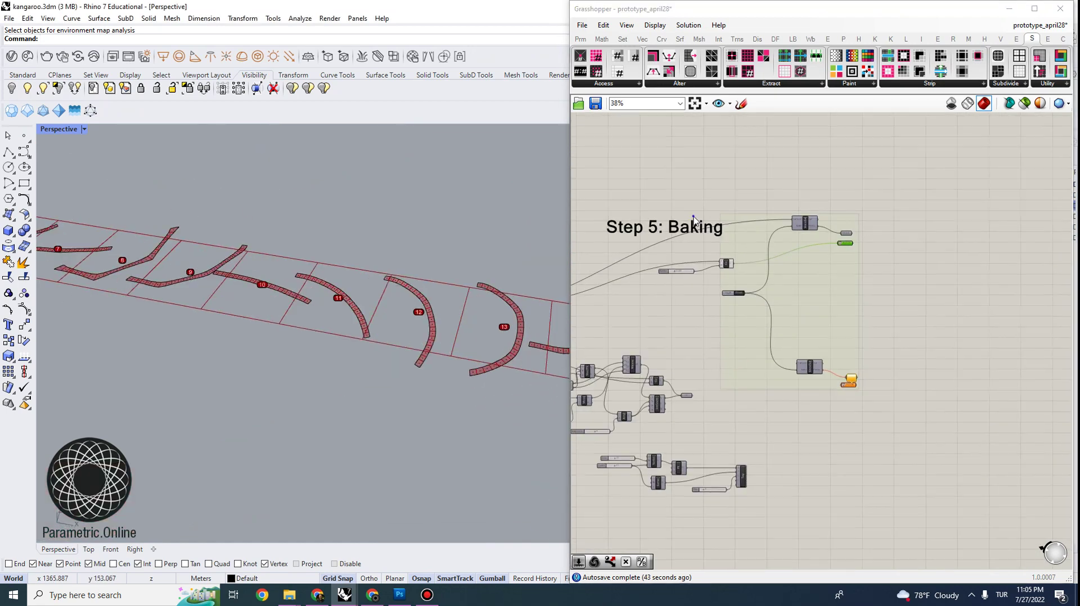
pyautogui.moveTo(694, 216); pyautogui.dragTo(930, 339, button='right')
pyautogui.scroll(4, 669, 344)
pyautogui.click(684, 324)
pyautogui.rightClick(685, 322)
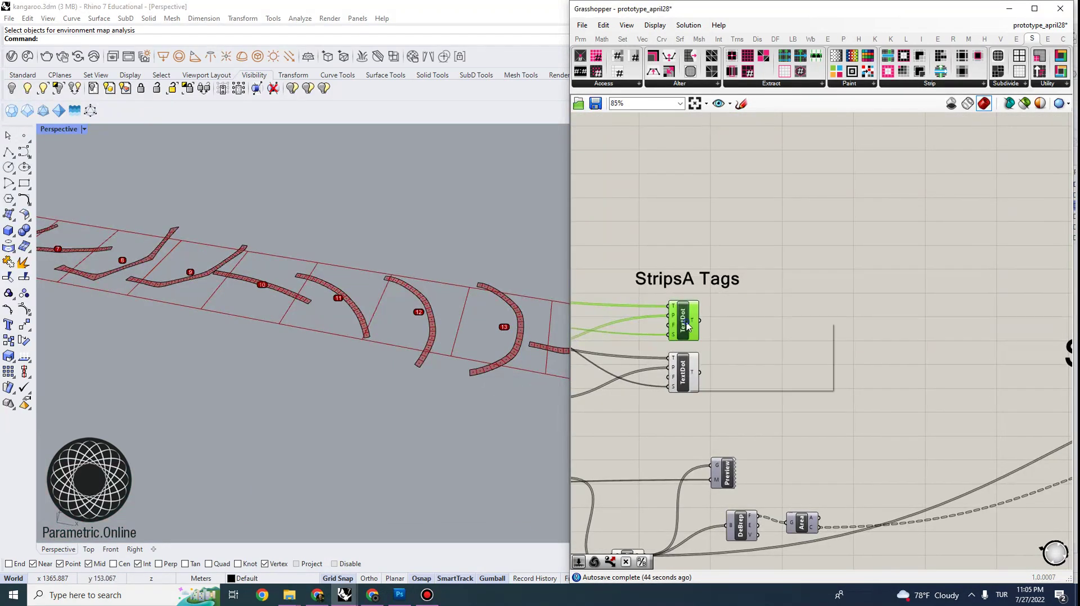
pyautogui.rightClick(687, 326)
pyautogui.click(716, 368)
pyautogui.click(735, 475)
# - Bake the second TextDot component of the StripsA tags, just below the first one
pyautogui.click(681, 387)
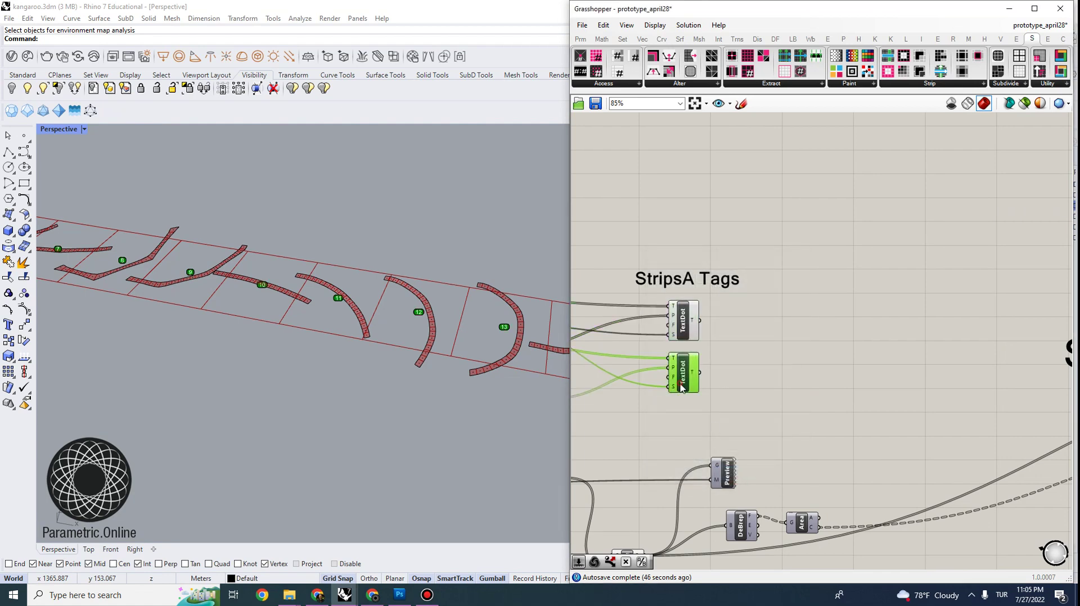
pyautogui.rightClick(681, 386)
pyautogui.click(713, 430)
pyautogui.click(729, 535)
# - Select the baked outline, circles and tag of unrolled strip 13 and group them with the Group command
pyautogui.scroll(5, 447, 354)
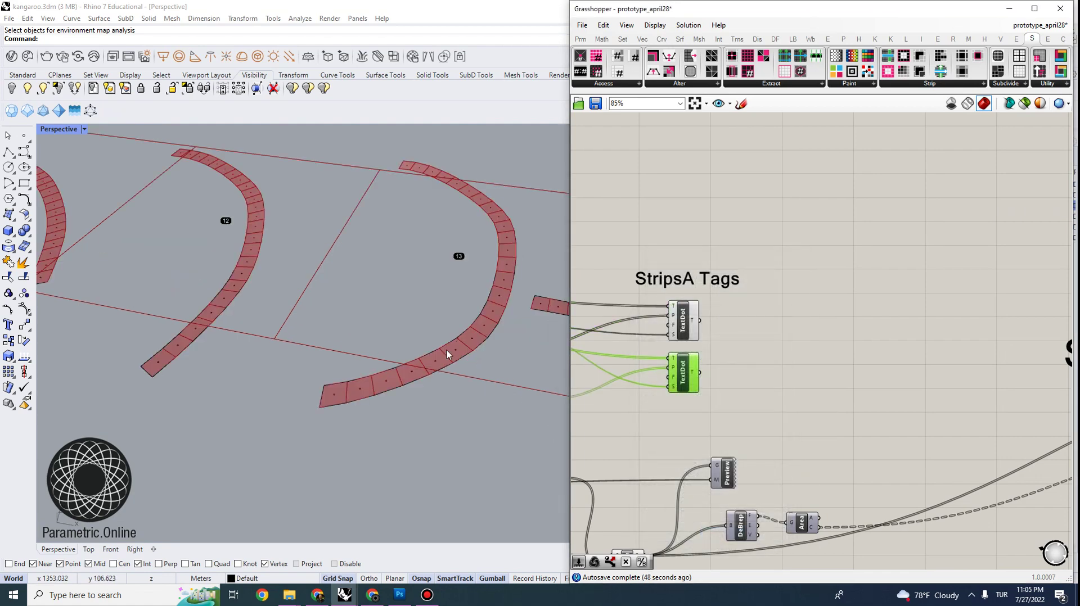
pyautogui.scroll(-5, 447, 355)
pyautogui.moveTo(376, 221); pyautogui.dragTo(467, 414)
pyautogui.scroll(5, 453, 386)
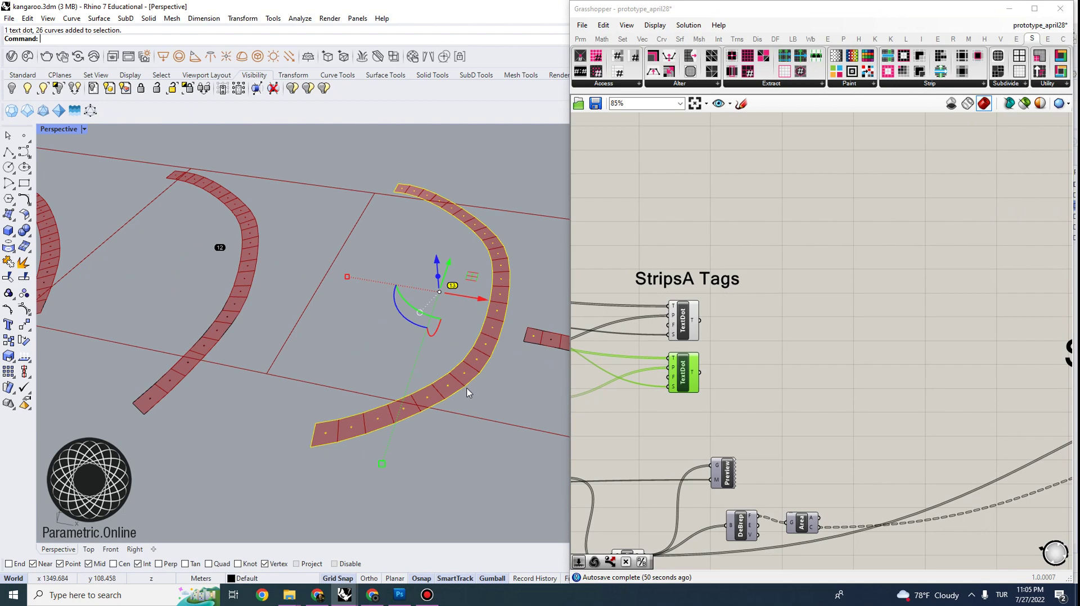
pyautogui.moveTo(308, 147); pyautogui.dragTo(525, 509)
pyautogui.scroll(-5, 439, 358)
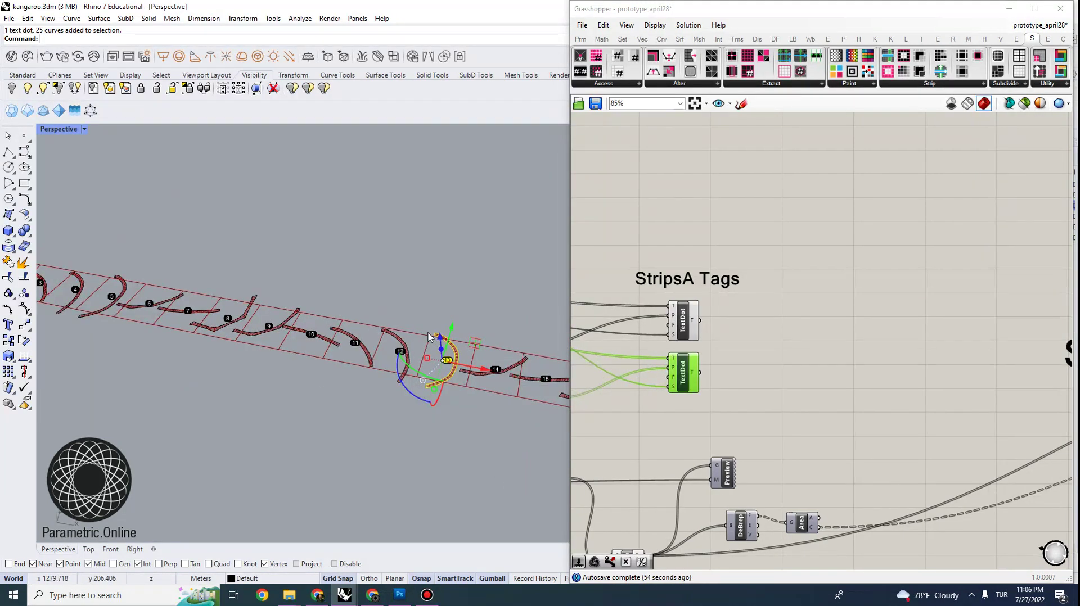
pyautogui.write('Group')
pyautogui.press('Escape')
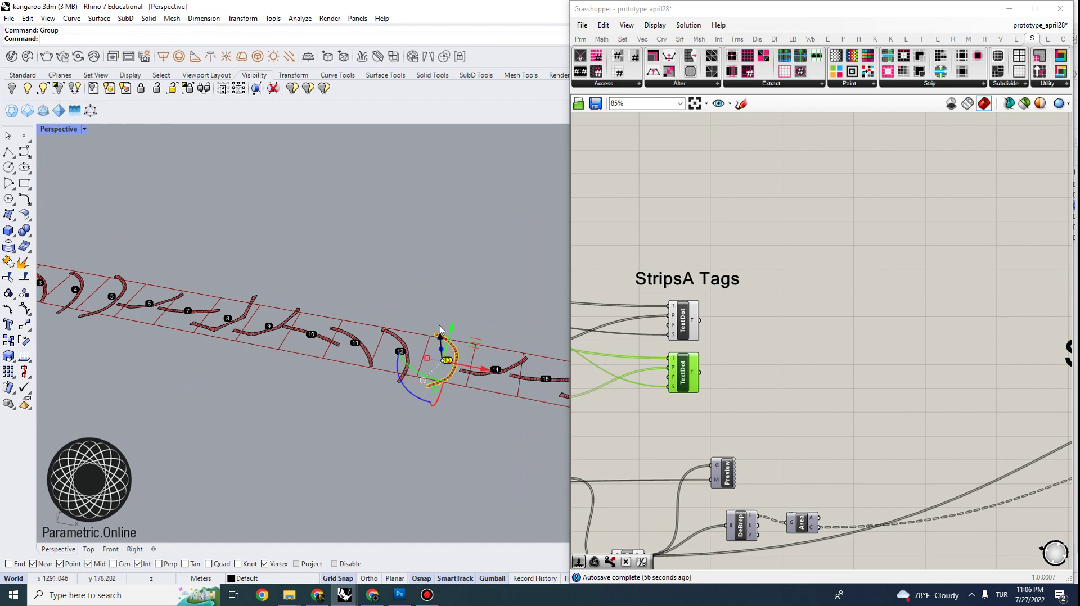
# - Move the grouped strip 13 out of the row of unrolled strips into empty space
pyautogui.moveTo(441, 340); pyautogui.dragTo(414, 183)
pyautogui.click(414, 179)
pyautogui.scroll(5, 426, 281)
pyautogui.moveTo(427, 281); pyautogui.dragTo(320, 399, button='right')
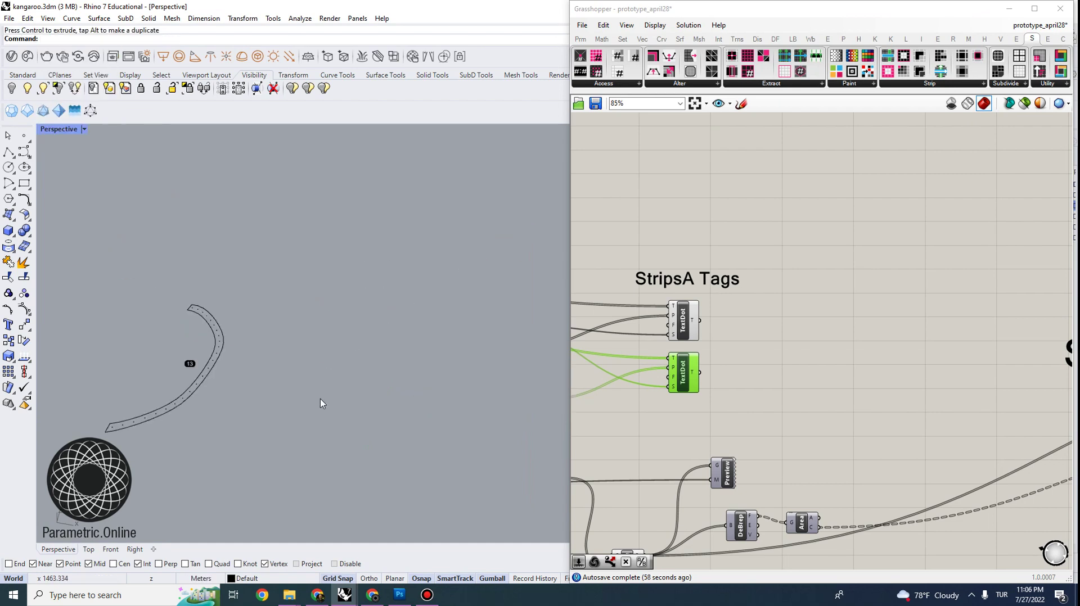
# - Zoom to the moved strip 13 and examine its cutting outline and hole circles
pyautogui.moveTo(310, 444); pyautogui.dragTo(96, 253)
pyautogui.write('ZS')
pyautogui.press('Return')
pyautogui.press('Escape')
pyautogui.moveTo(466, 385); pyautogui.dragTo(532, 338, button='right')
pyautogui.scroll(5, 465, 309)
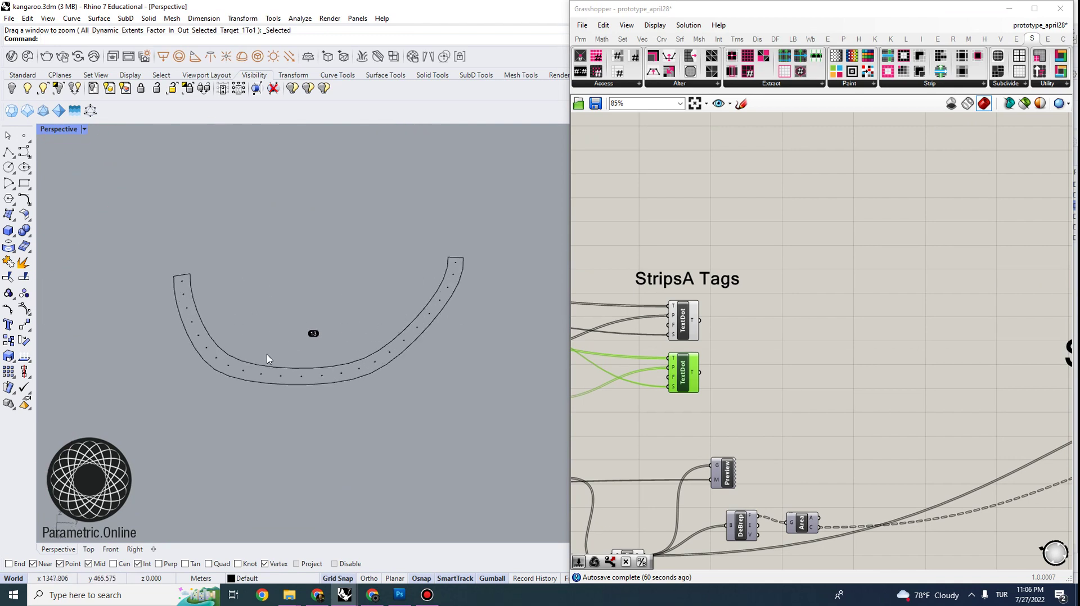
pyautogui.scroll(4, 414, 313)
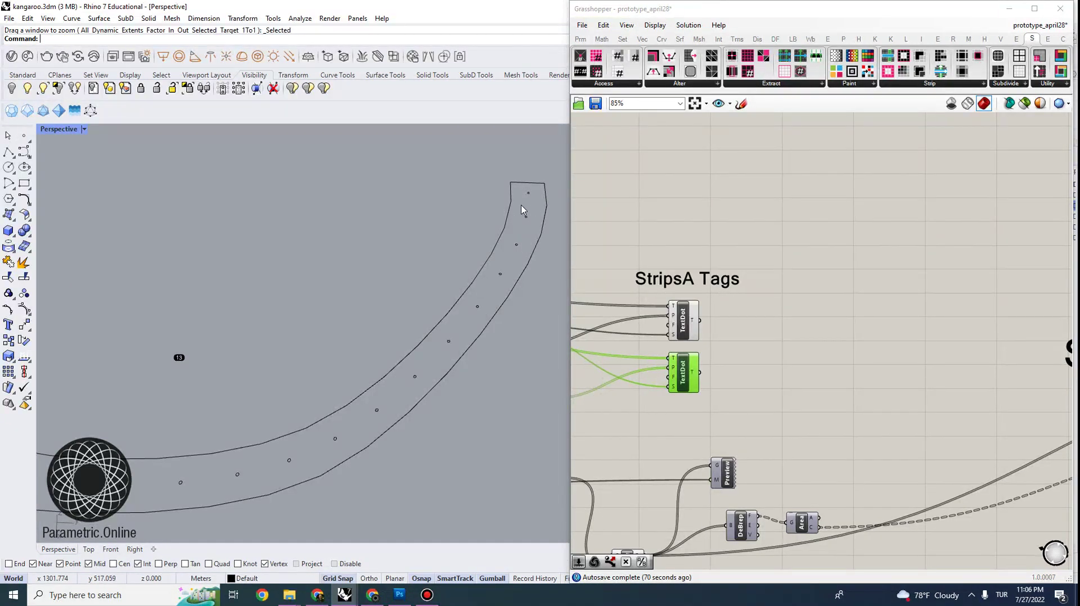
# - Examine the previewed panels of strip 13 in the row and the numbered strips on the 3D model
pyautogui.scroll(-6, 512, 332)
pyautogui.scroll(-7, 503, 326)
pyautogui.moveTo(315, 332); pyautogui.dragTo(361, 332, button='right')
pyautogui.scroll(14, 338, 315)
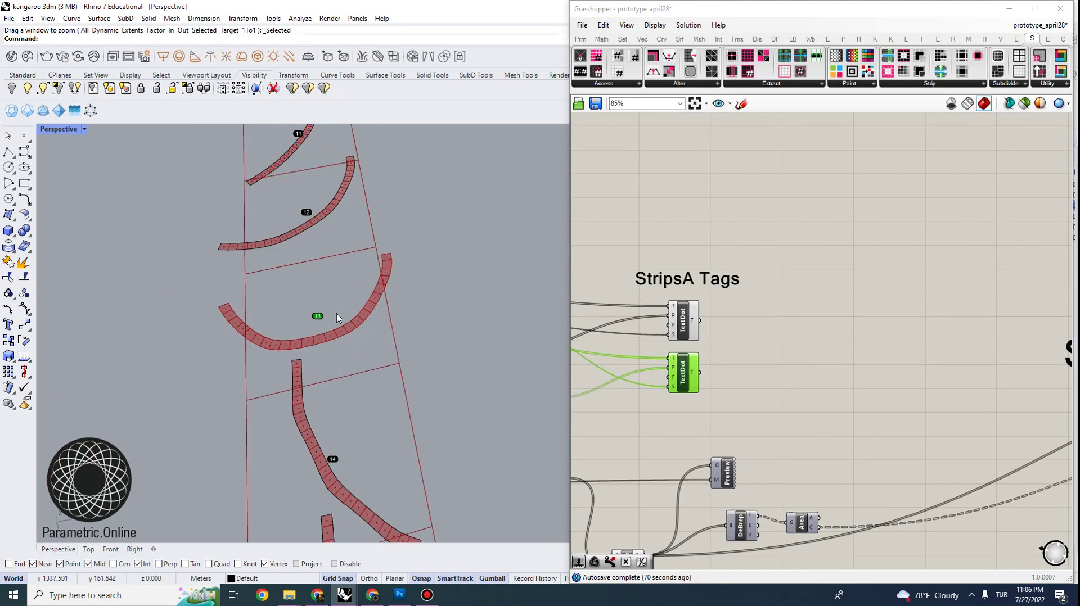
pyautogui.scroll(-8, 436, 330)
pyautogui.scroll(2, 312, 302)
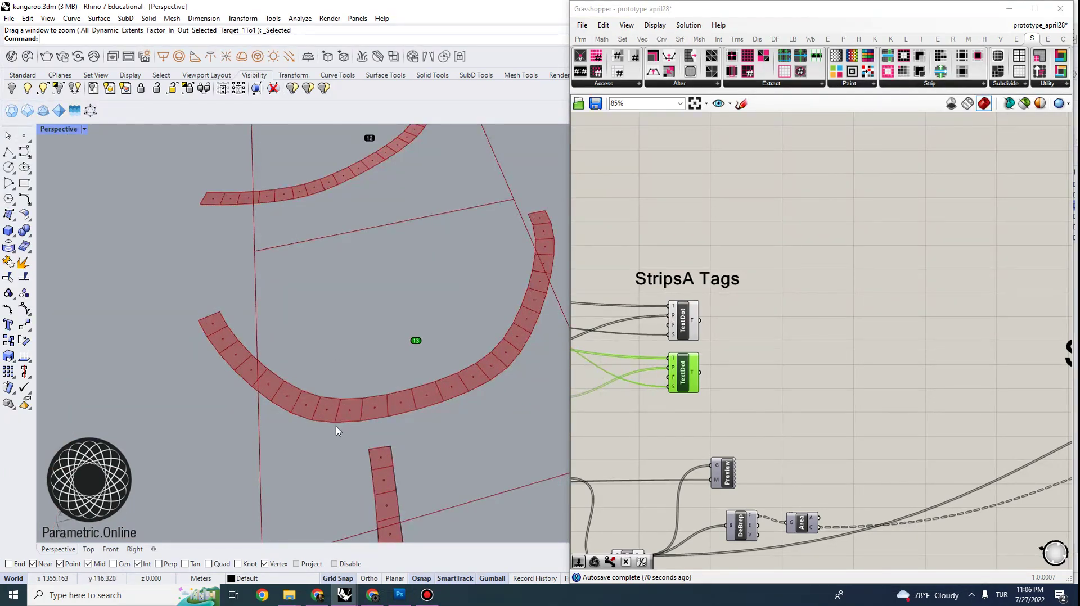
pyautogui.scroll(2, 450, 423)
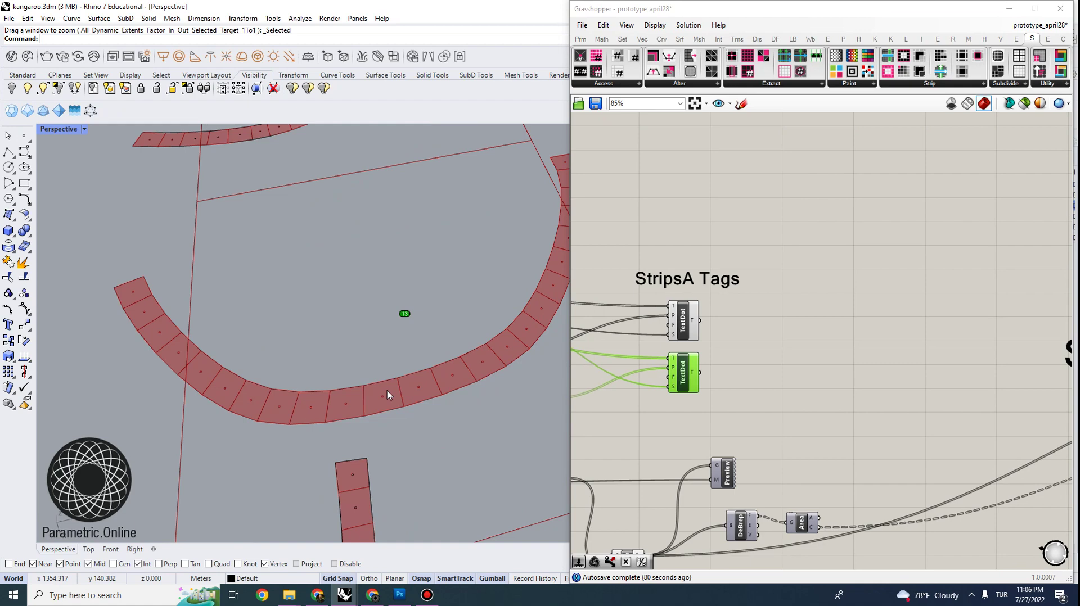
pyautogui.scroll(-12, 429, 392)
pyautogui.moveTo(434, 354); pyautogui.dragTo(482, 340, button='right')
pyautogui.scroll(-7, 471, 313)
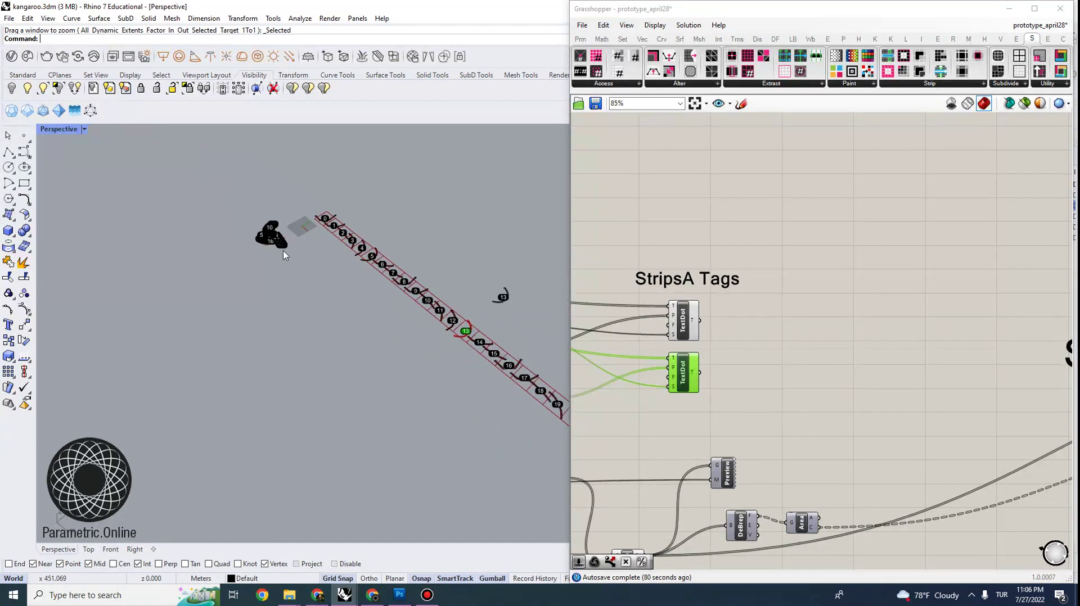
pyautogui.moveTo(283, 255); pyautogui.dragTo(394, 280, button='right')
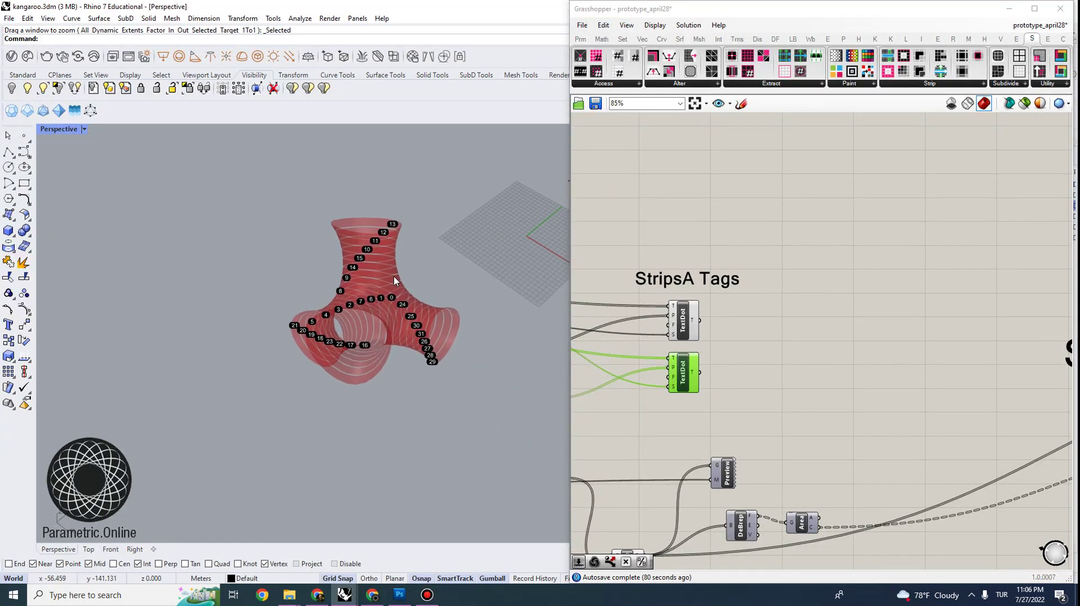
# - Reposition the wbOffset component that feeds the preview with the cyan swatch, below the purple group
pyautogui.scroll(-7, 756, 270)
pyautogui.moveTo(705, 319); pyautogui.dragTo(873, 320, button='right')
pyautogui.scroll(5, 642, 311)
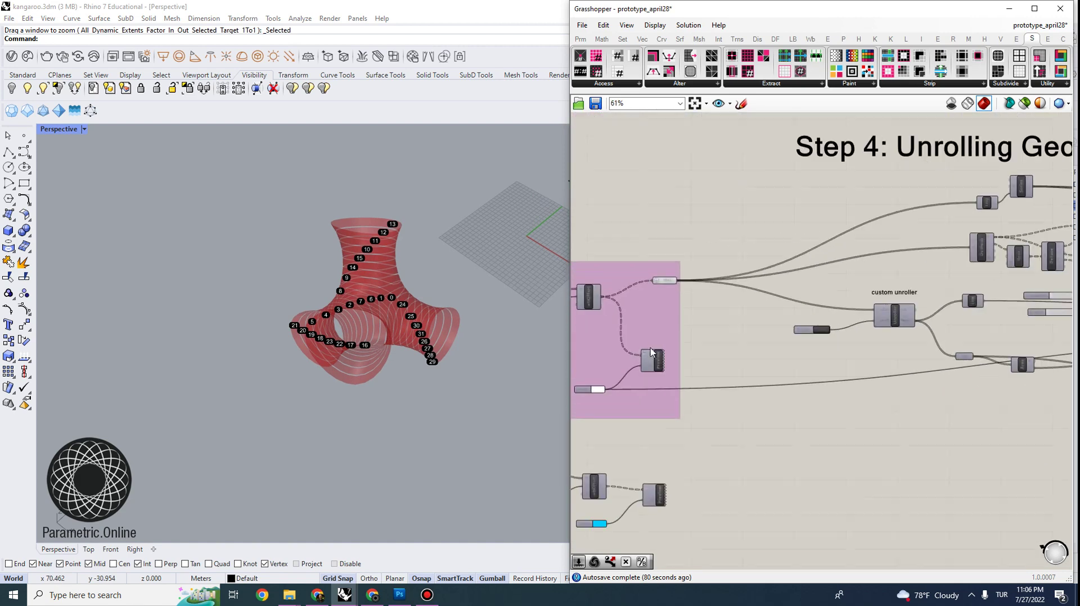
pyautogui.moveTo(642, 311); pyautogui.dragTo(788, 322, button='right')
pyautogui.scroll(2, 820, 471)
pyautogui.scroll(-2, 780, 402)
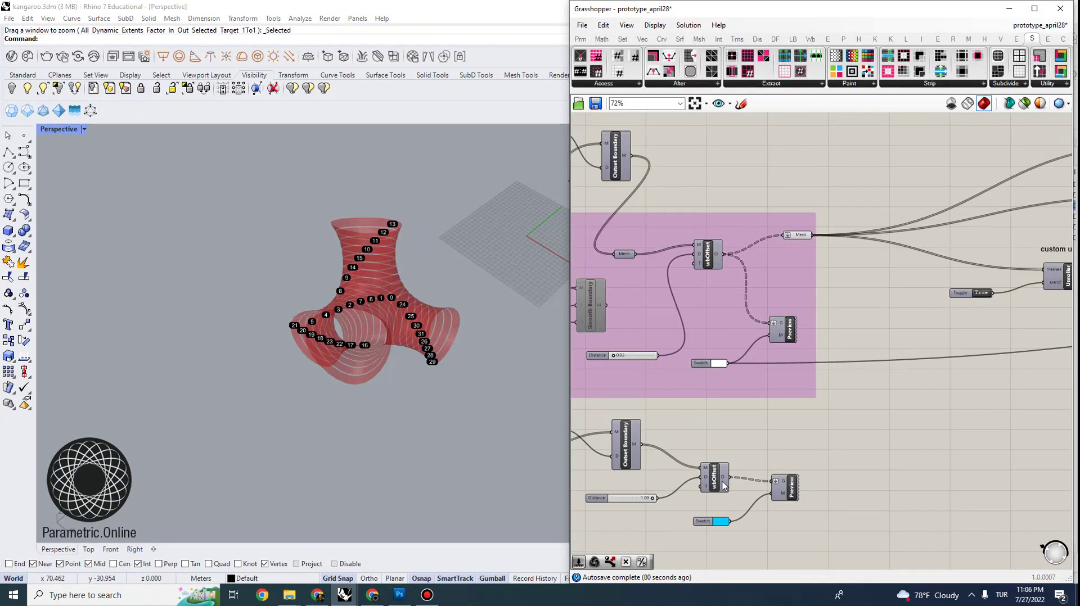
pyautogui.moveTo(724, 484); pyautogui.dragTo(779, 451)
# - Delete the baked curves and text dots of the unrolled strips, including the moved strip 13
pyautogui.scroll(-9, 294, 315)
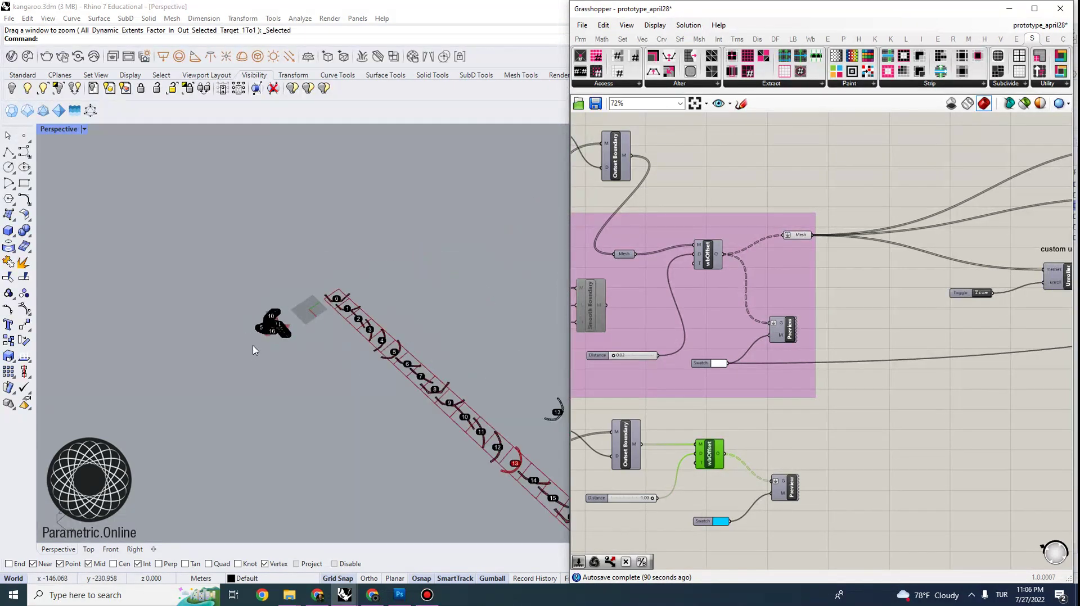
pyautogui.scroll(-4, 253, 350)
pyautogui.moveTo(322, 290); pyautogui.dragTo(495, 490)
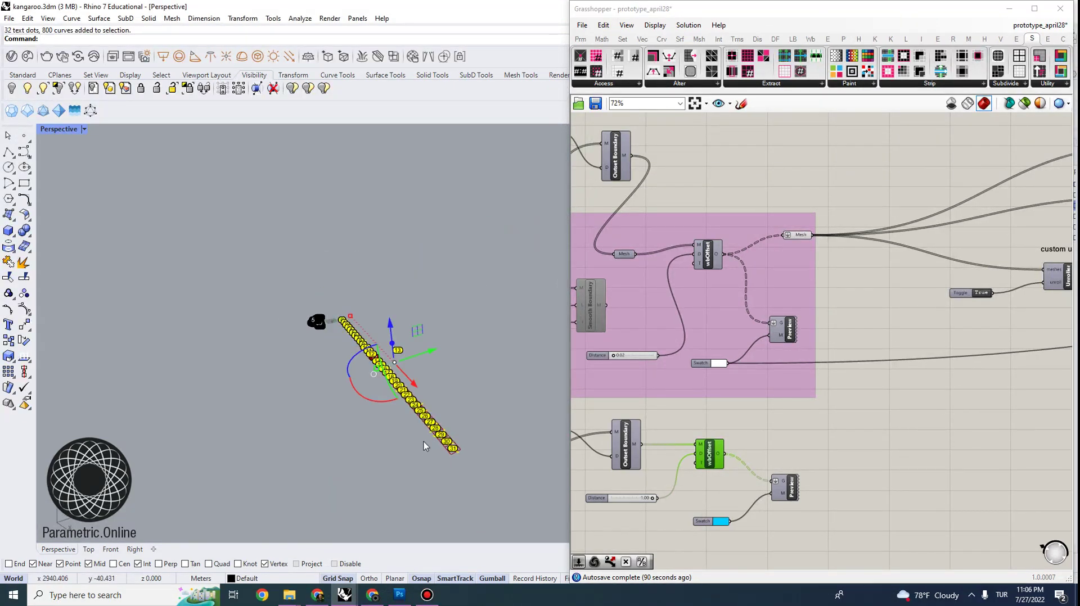
pyautogui.press('Delete')
# - Connect the output of the wbOffset with the cyan preview to the Mesh parameter feeding the custom unroller, and check the 3D strips
pyautogui.scroll(4, 406, 428)
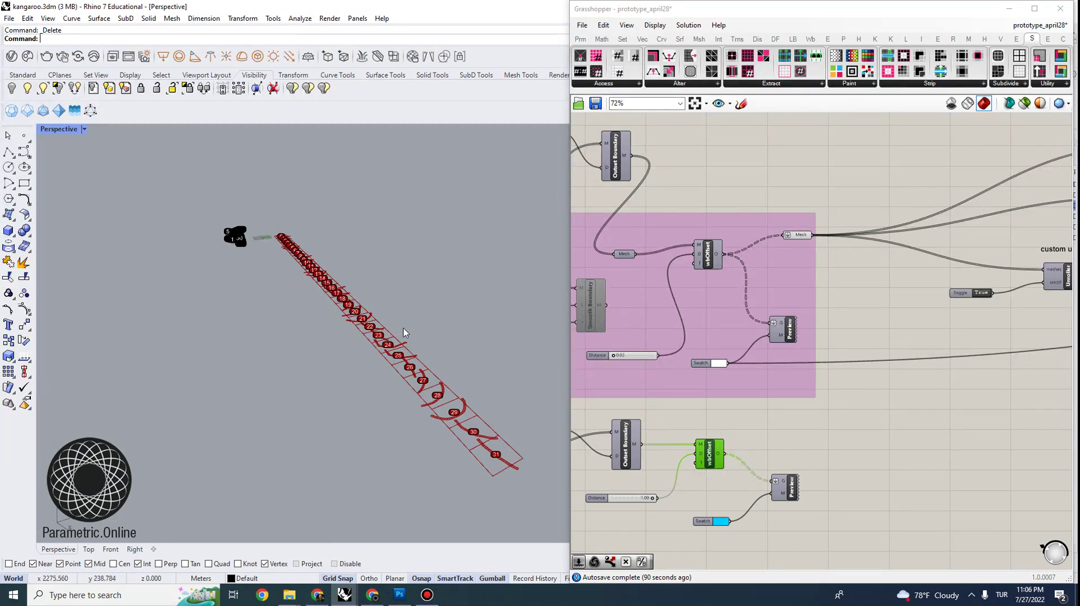
pyautogui.scroll(3, 433, 408)
pyautogui.scroll(-6, 477, 407)
pyautogui.moveTo(358, 279); pyautogui.dragTo(396, 329, button='right')
pyautogui.scroll(6, 363, 346)
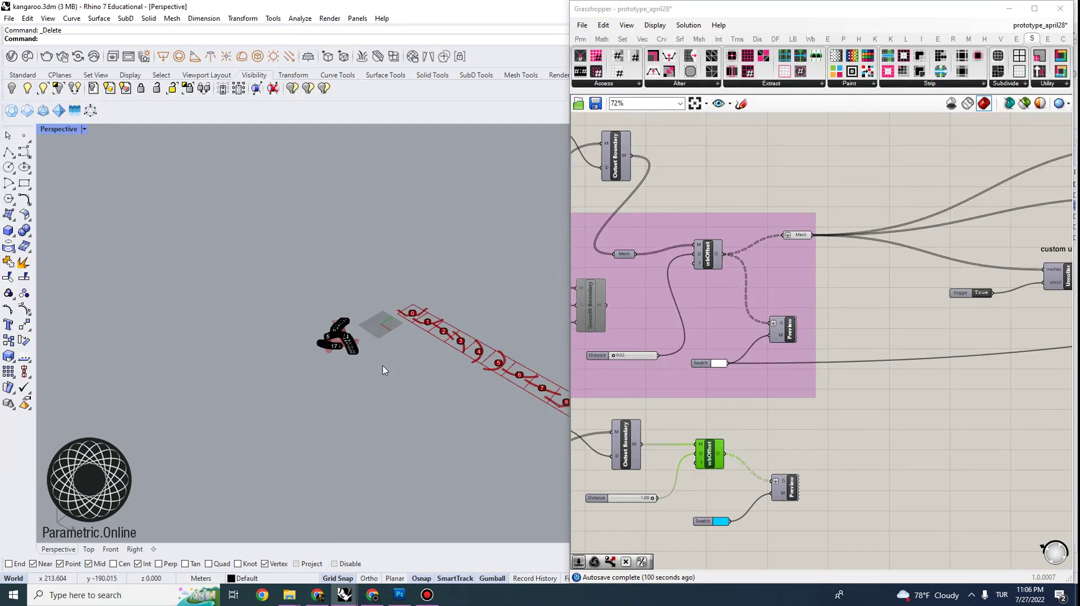
pyautogui.scroll(5, 352, 339)
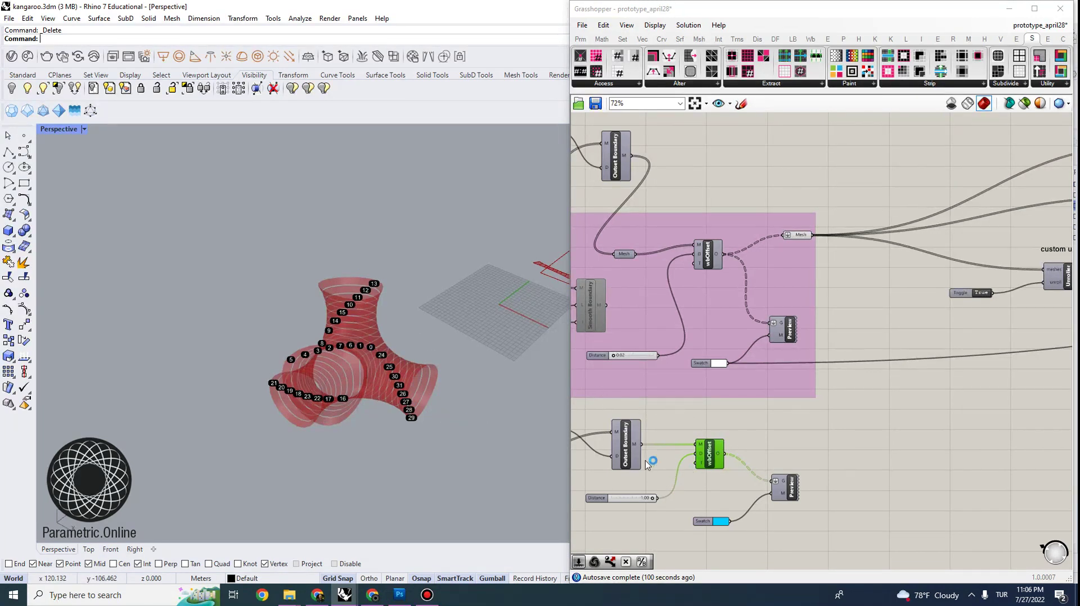
pyautogui.moveTo(724, 453); pyautogui.dragTo(785, 235)
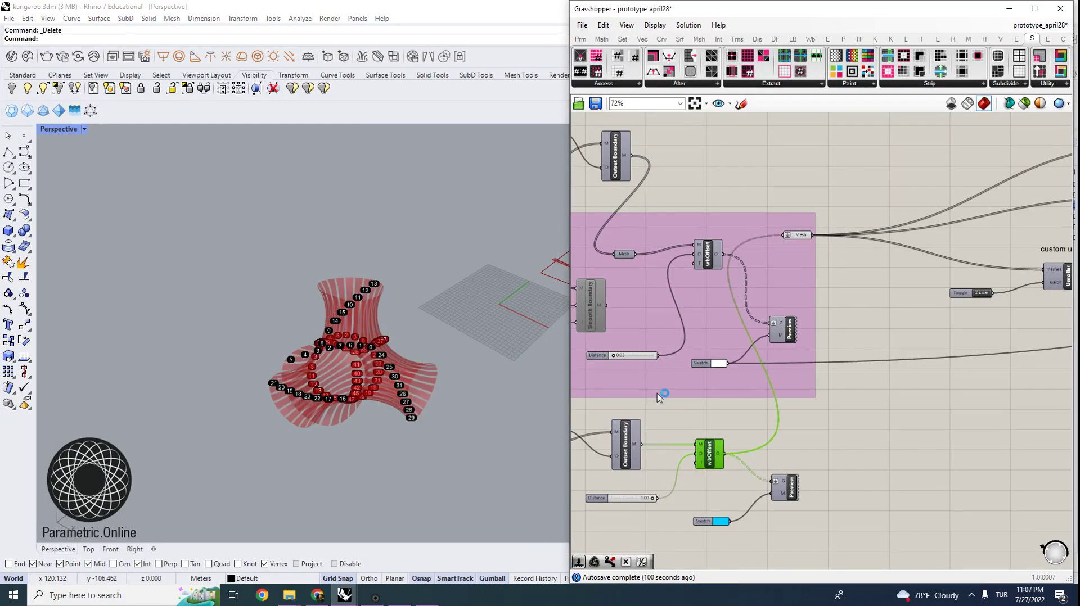
pyautogui.moveTo(446, 400); pyautogui.dragTo(369, 343, button='right')
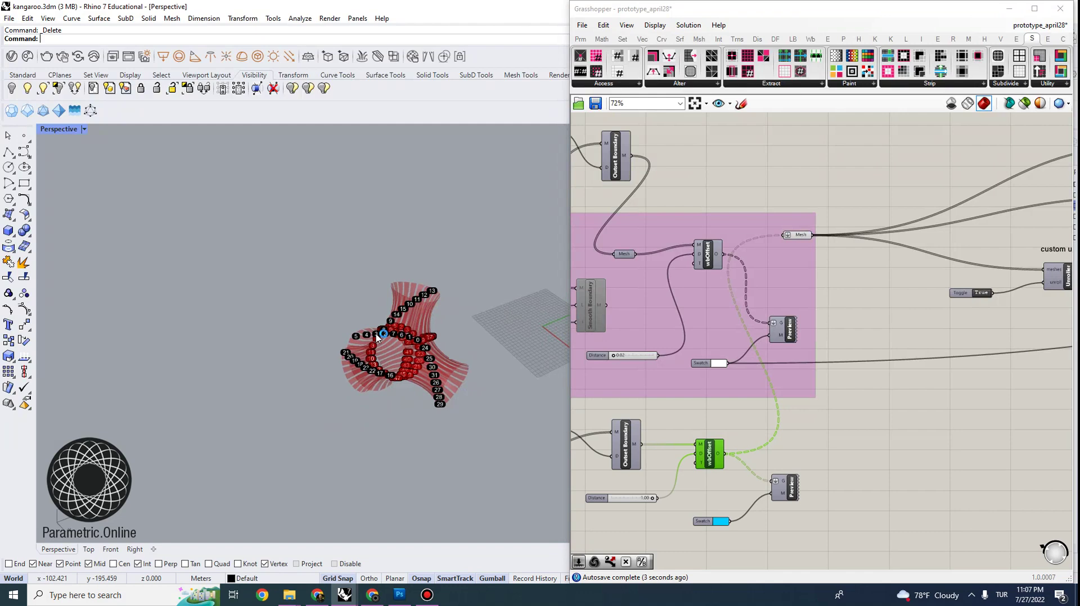
# - Delete the remaining baked black text dots around the 3D strip model
pyautogui.scroll(-3, 368, 343)
pyautogui.moveTo(313, 257); pyautogui.dragTo(459, 436)
pyautogui.press('Delete')
pyautogui.scroll(6, 333, 298)
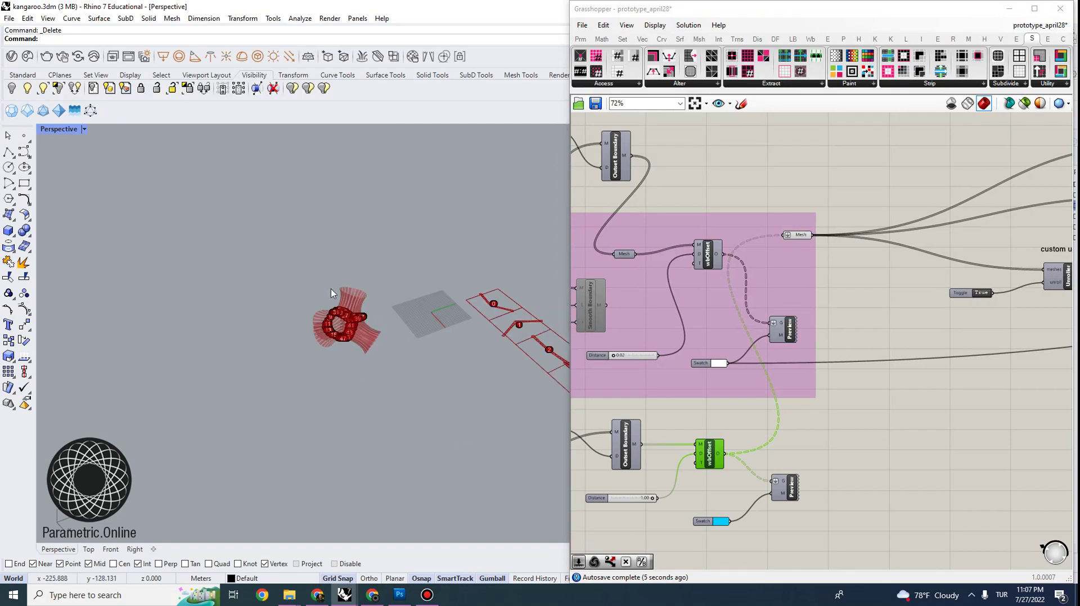
# - Examine the previewed row of unrolled strips for the second direction, especially the numbered strips 13 to 17
pyautogui.scroll(-9, 114, 250)
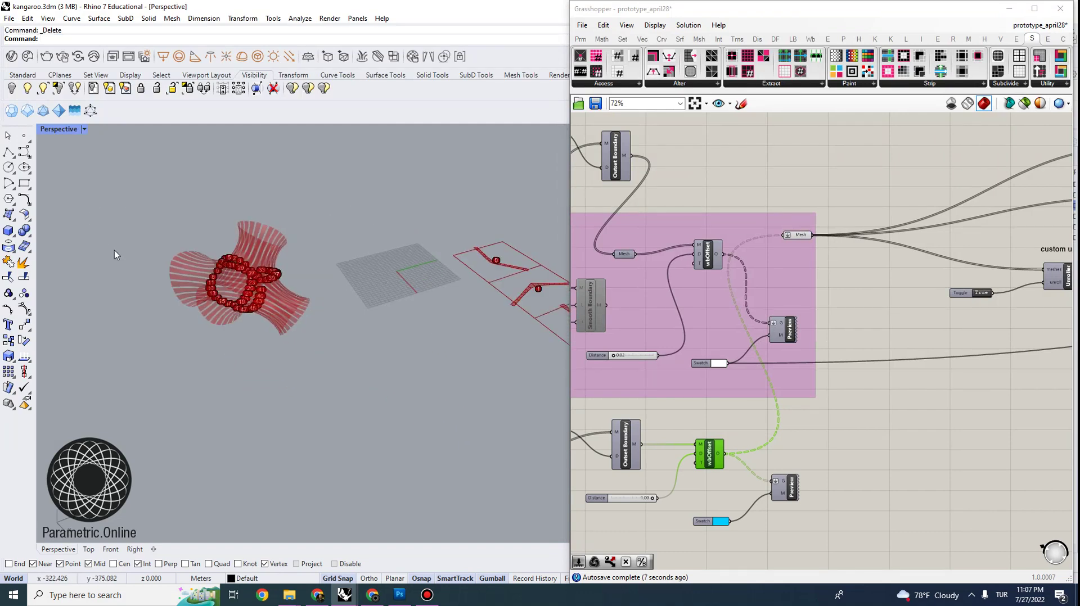
pyautogui.scroll(8, 343, 443)
pyautogui.scroll(-4, 336, 390)
pyautogui.scroll(-4, 388, 345)
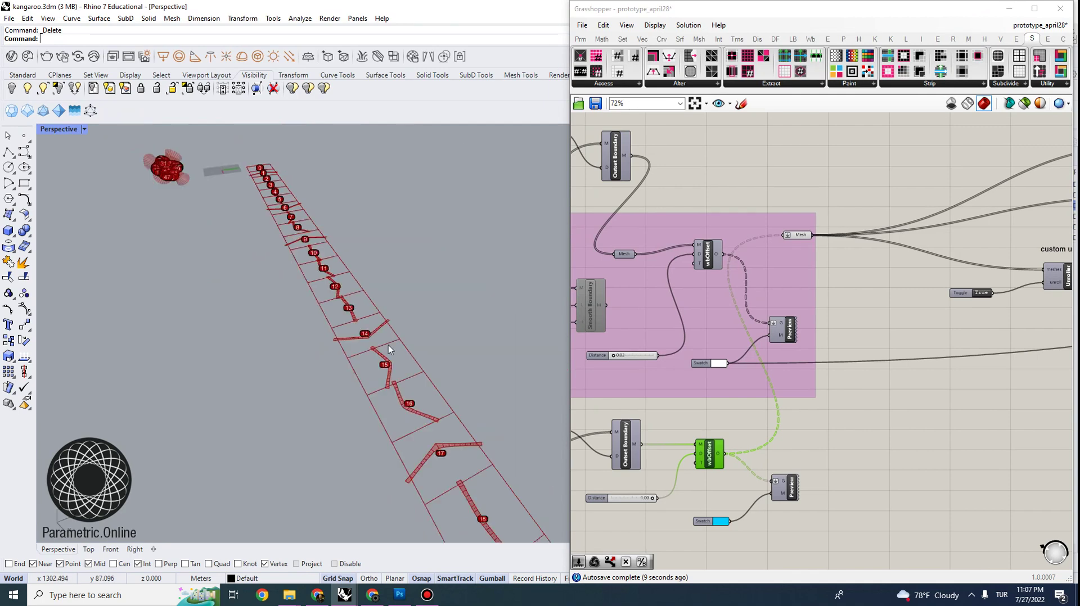
pyautogui.moveTo(416, 383); pyautogui.dragTo(430, 384, button='right')
pyautogui.scroll(3, 381, 332)
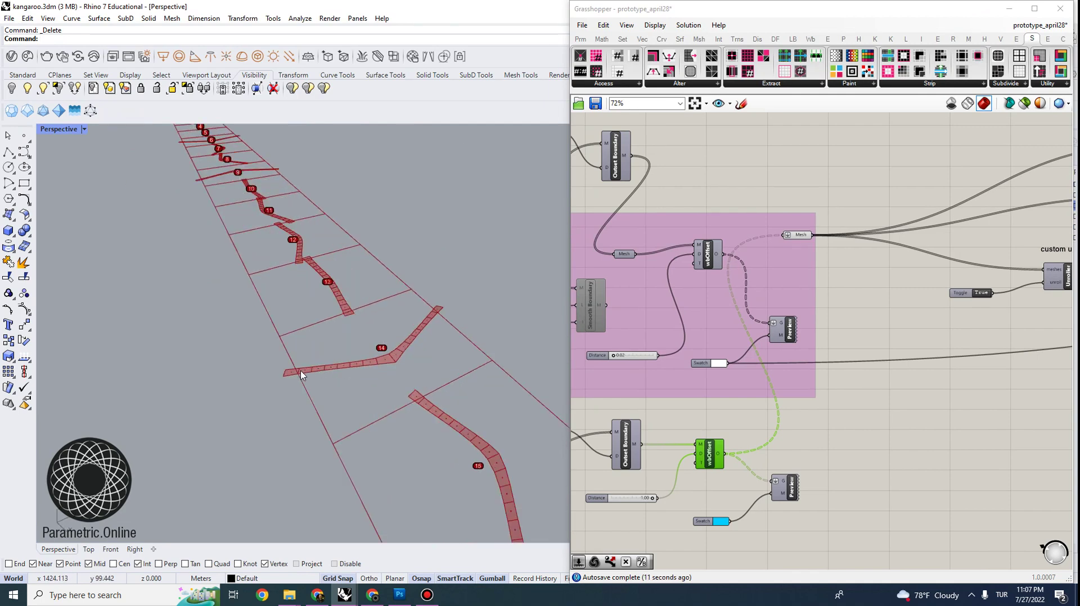
pyautogui.scroll(4, 374, 346)
pyautogui.scroll(-4, 443, 386)
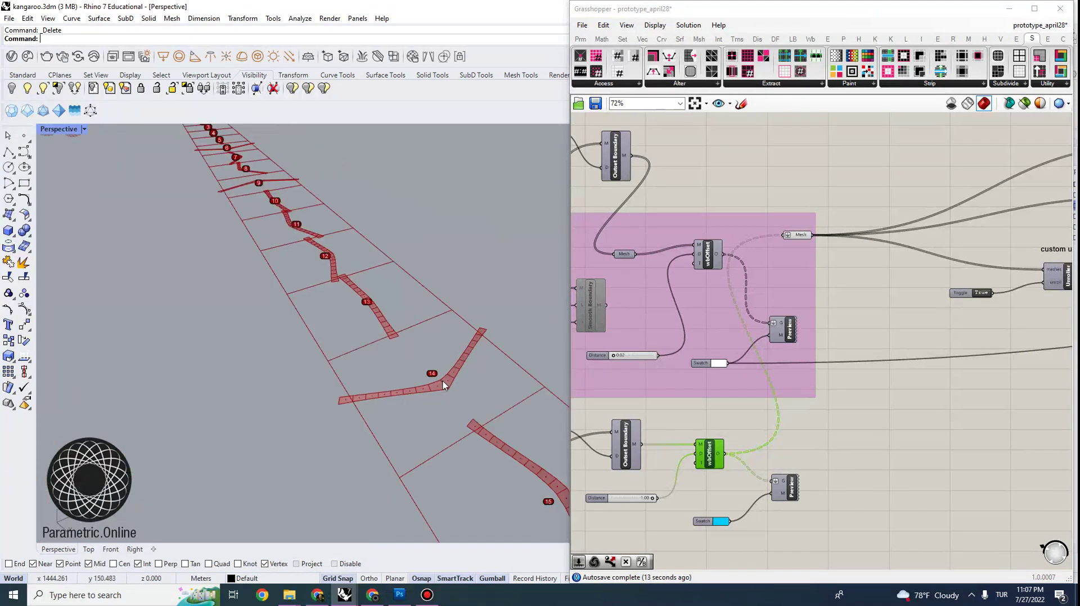
pyautogui.scroll(-4, 390, 309)
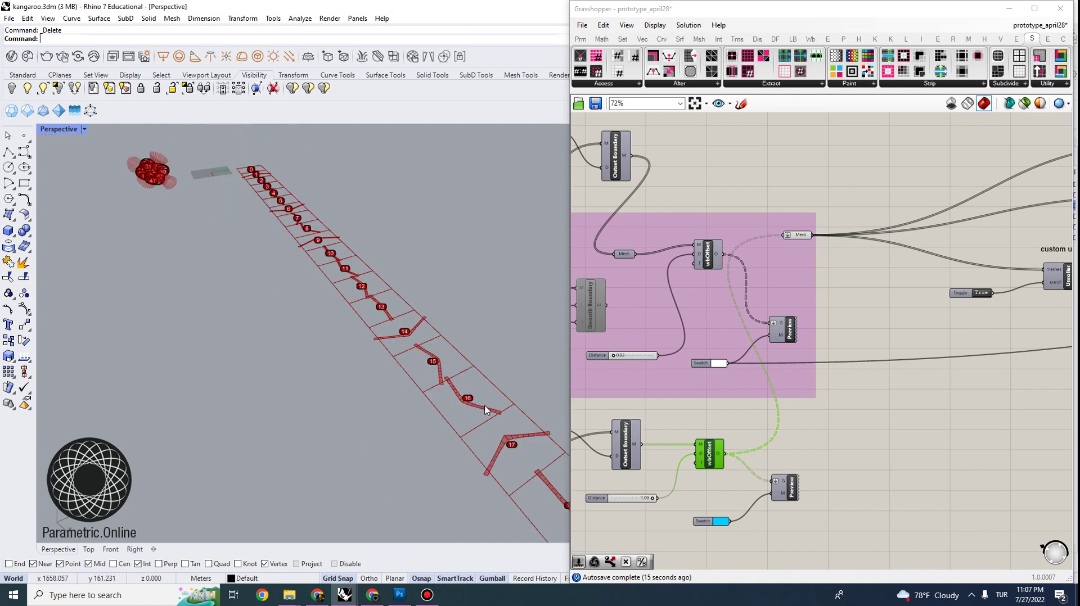
pyautogui.scroll(4, 456, 409)
pyautogui.scroll(-3, 381, 365)
pyautogui.scroll(-4, 914, 358)
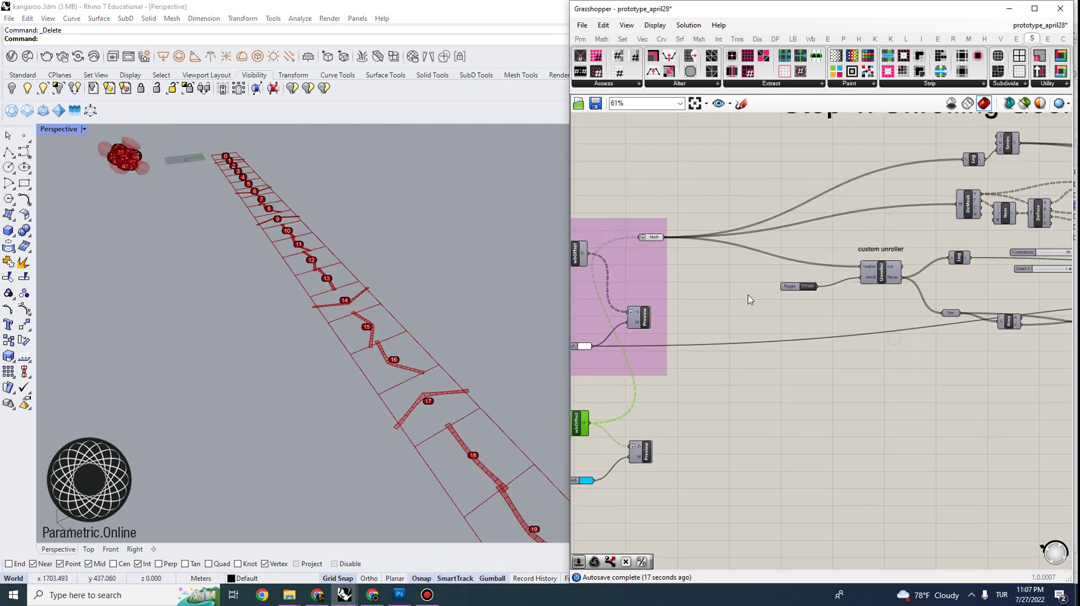
# - Review the custom unroller and StripsA Tags components, and check the numbered tags on the 3D strip model
pyautogui.scroll(3, 864, 275)
pyautogui.scroll(-5, 396, 315)
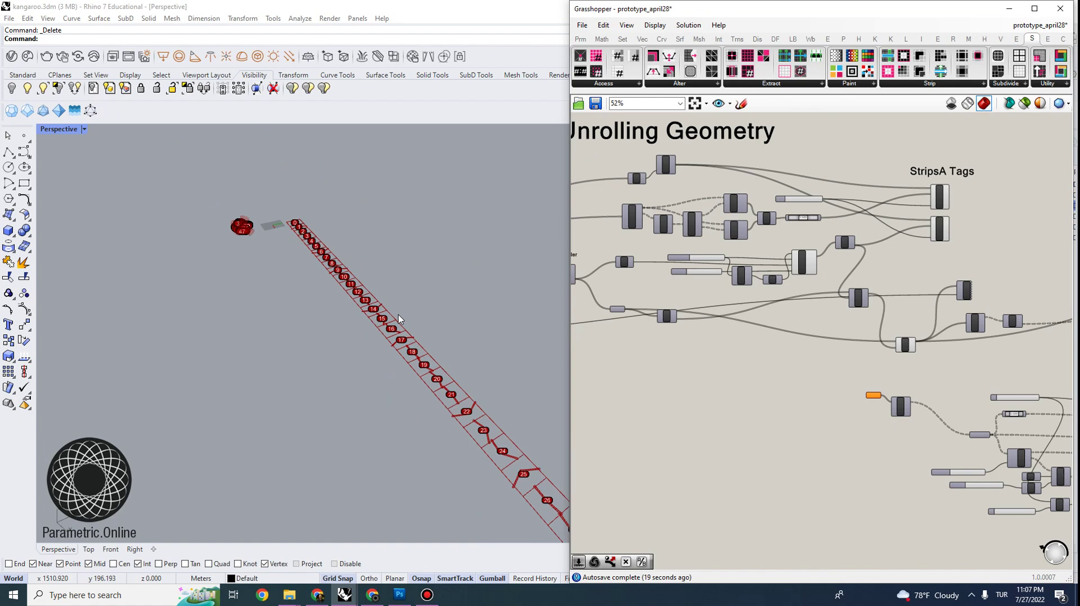
pyautogui.scroll(5, 207, 179)
pyautogui.scroll(4, 315, 268)
pyautogui.scroll(7, 236, 314)
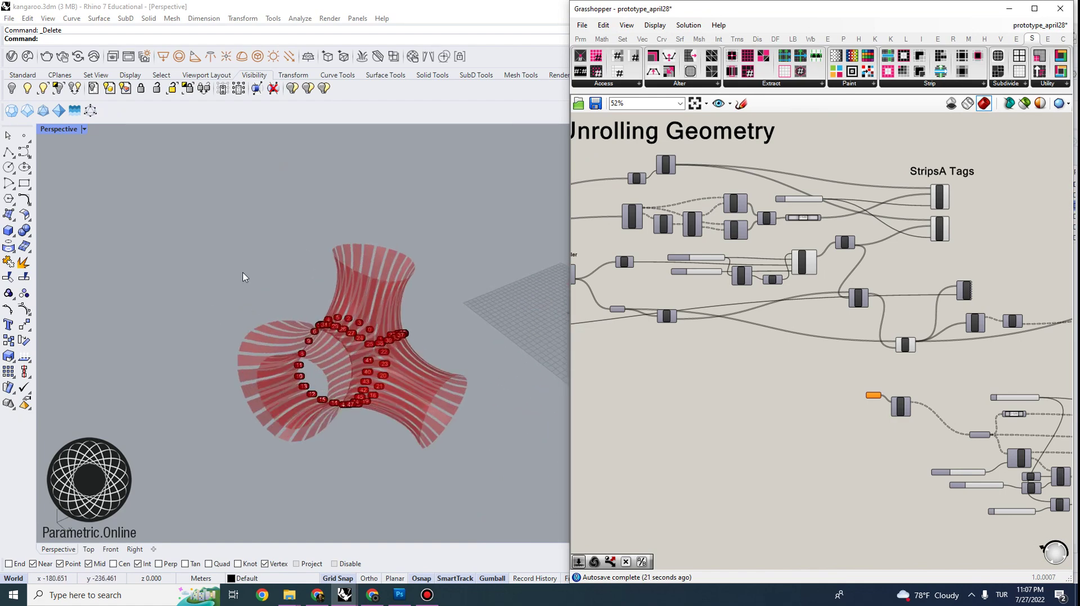
pyautogui.scroll(1, 243, 277)
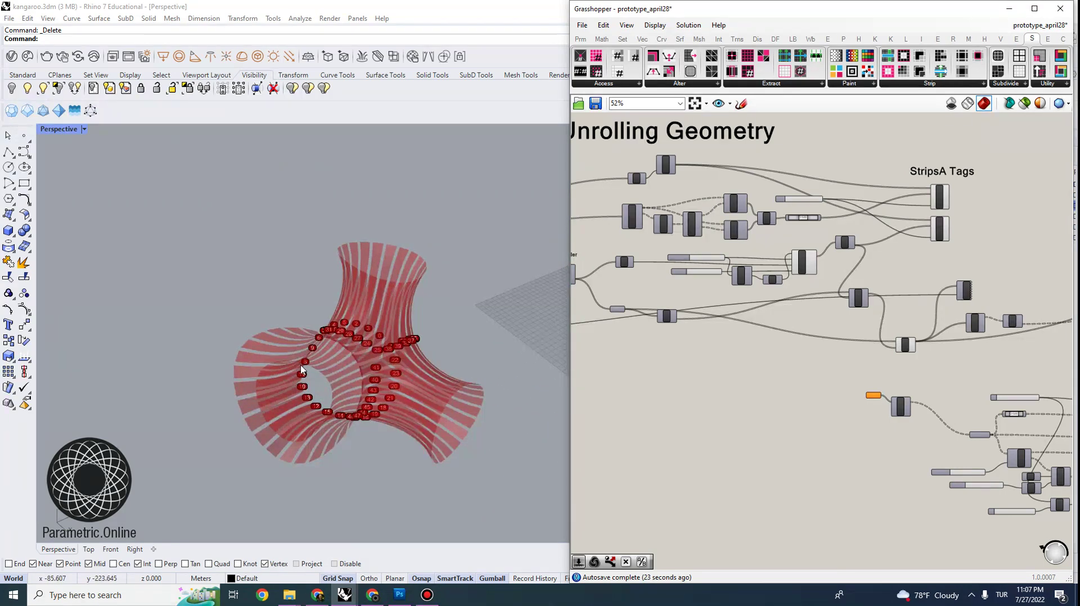
pyautogui.moveTo(311, 373); pyautogui.dragTo(345, 393, button='right')
# - Inspect the panels and end tile of unrolled strip 5 in the row, and compare with the 3D model
pyautogui.scroll(-10, 191, 267)
pyautogui.scroll(6, 404, 265)
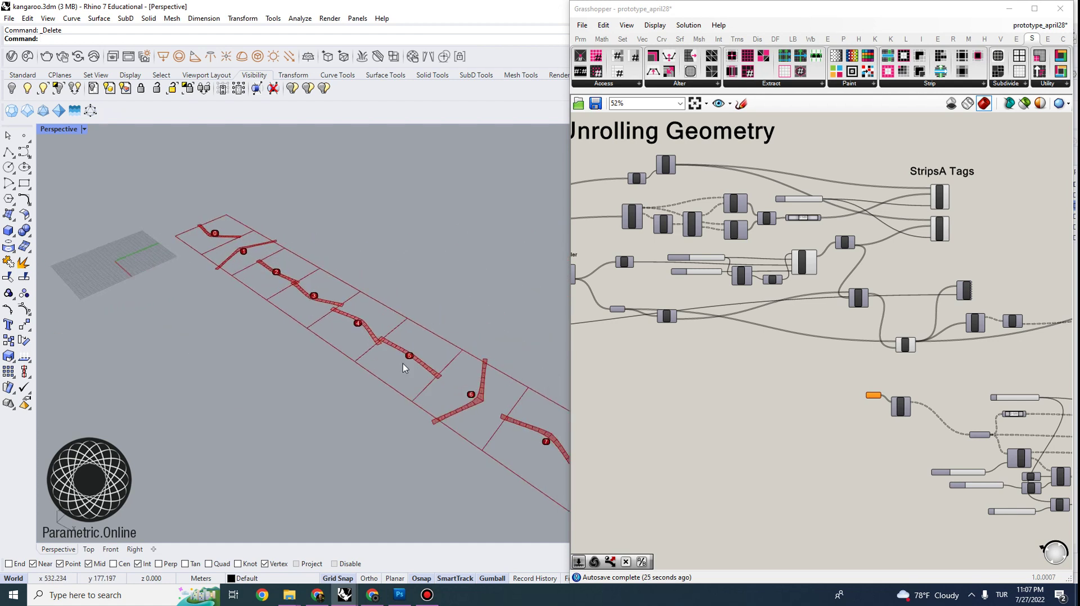
pyautogui.scroll(4, 404, 368)
pyautogui.scroll(2, 524, 353)
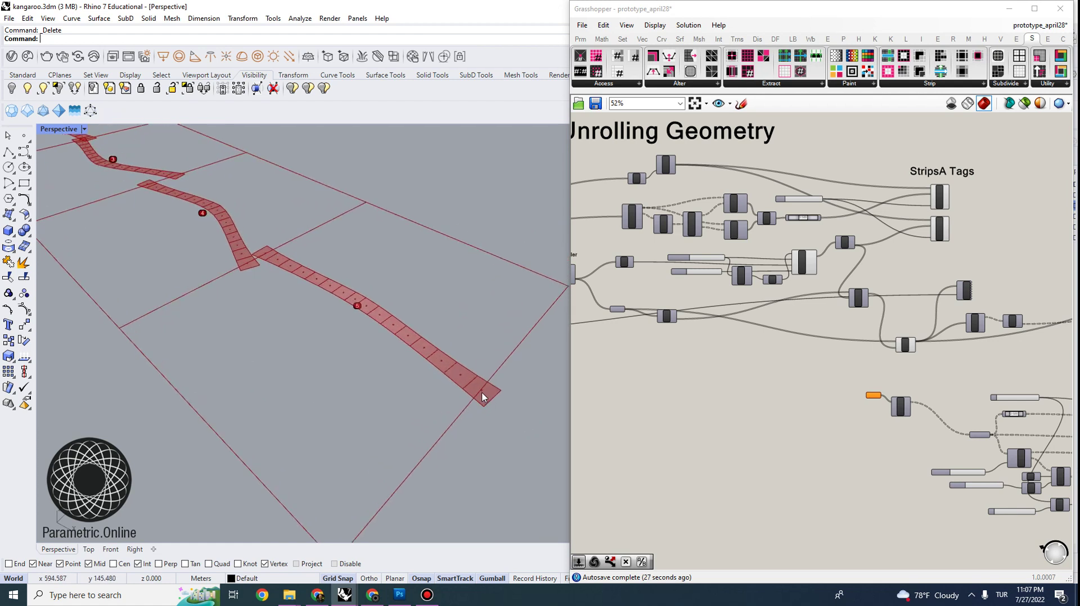
pyautogui.scroll(1, 491, 390)
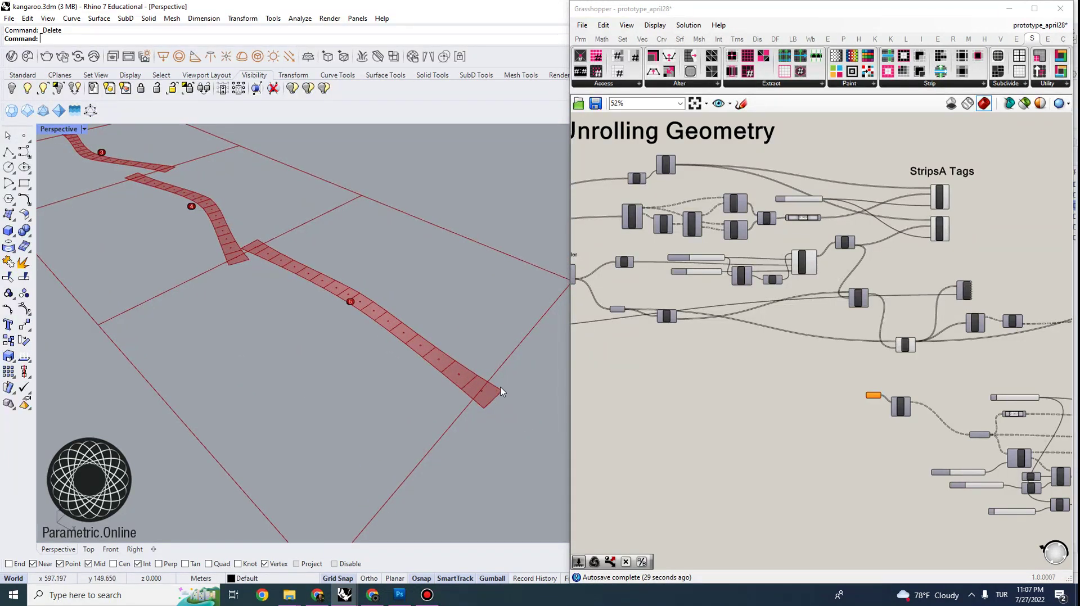
pyautogui.scroll(-1, 497, 388)
pyautogui.scroll(1, 458, 386)
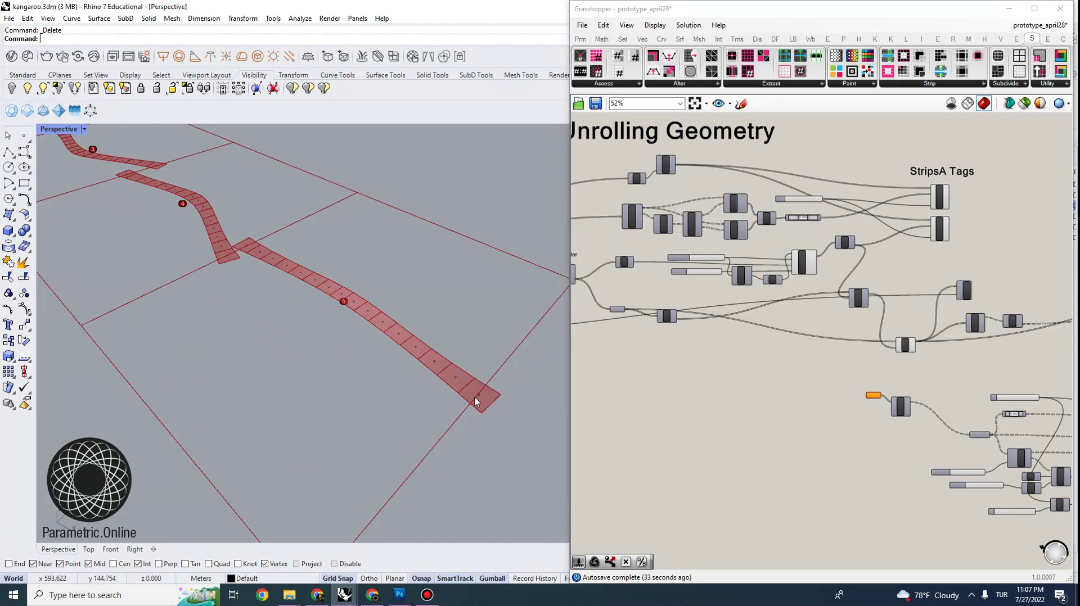
pyautogui.scroll(-5, 475, 400)
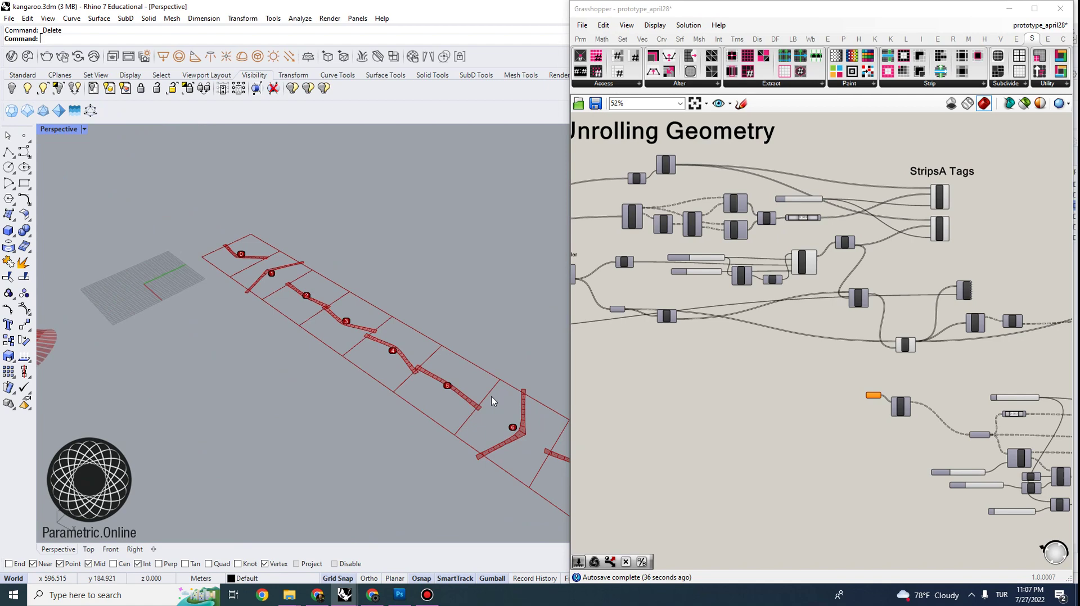
pyautogui.scroll(-8, 466, 393)
pyautogui.scroll(7, 306, 382)
pyautogui.moveTo(441, 381); pyautogui.dragTo(534, 359, button='right')
pyautogui.scroll(4, 485, 390)
pyautogui.scroll(-4, 770, 248)
# - Review the whole definition from Step 1: Parametric Mesh generation through Step 5: Baking
pyautogui.moveTo(636, 230); pyautogui.dragTo(886, 344, button='right')
pyautogui.scroll(2, 761, 259)
pyautogui.scroll(-2, 886, 344)
pyautogui.moveTo(702, 263); pyautogui.dragTo(761, 373, button='right')
pyautogui.moveTo(683, 346); pyautogui.dragTo(970, 354, button='right')
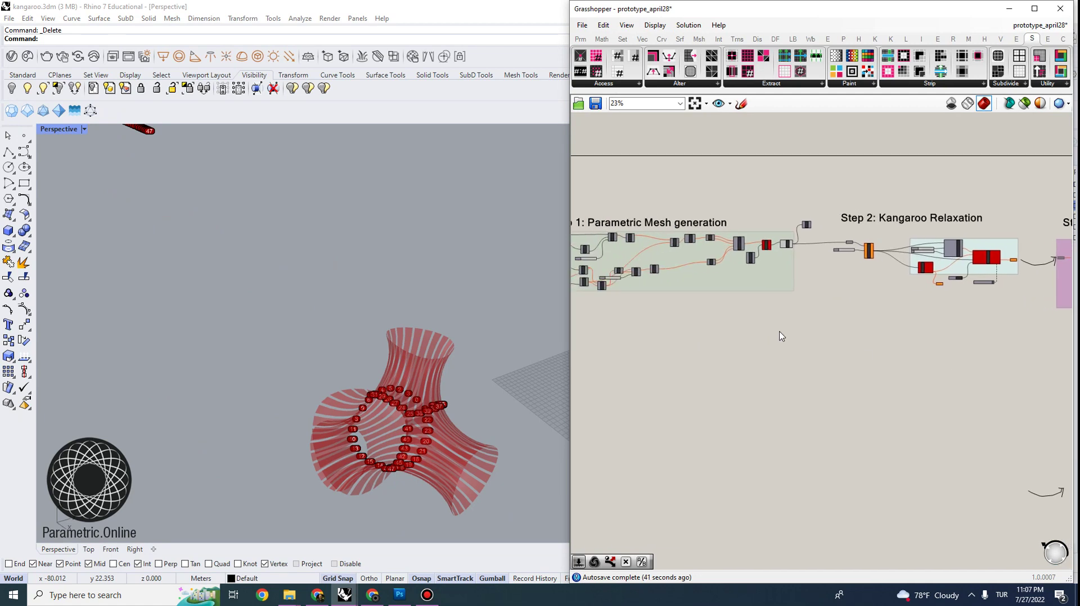
pyautogui.moveTo(780, 336); pyautogui.dragTo(845, 337, button='right')
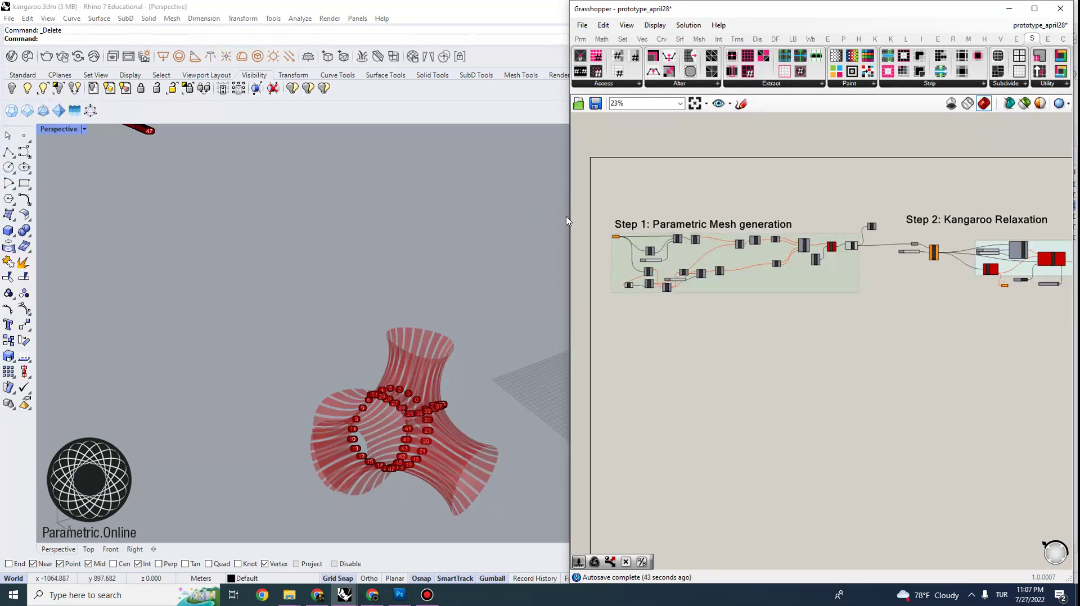
pyautogui.moveTo(1020, 389); pyautogui.dragTo(658, 208, button='right')
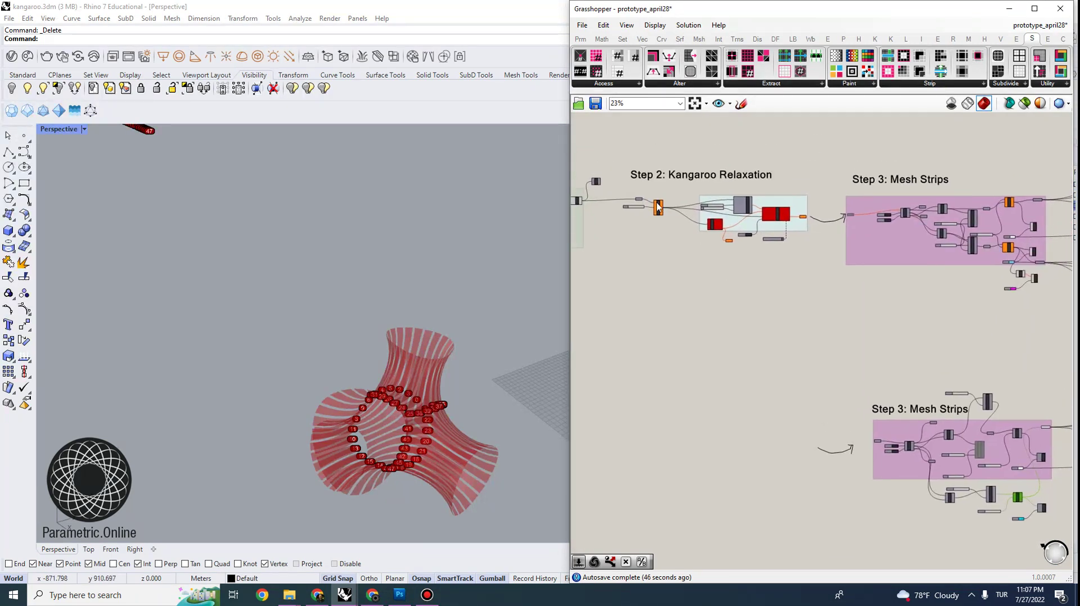
pyautogui.moveTo(874, 293); pyautogui.dragTo(624, 202, button='right')
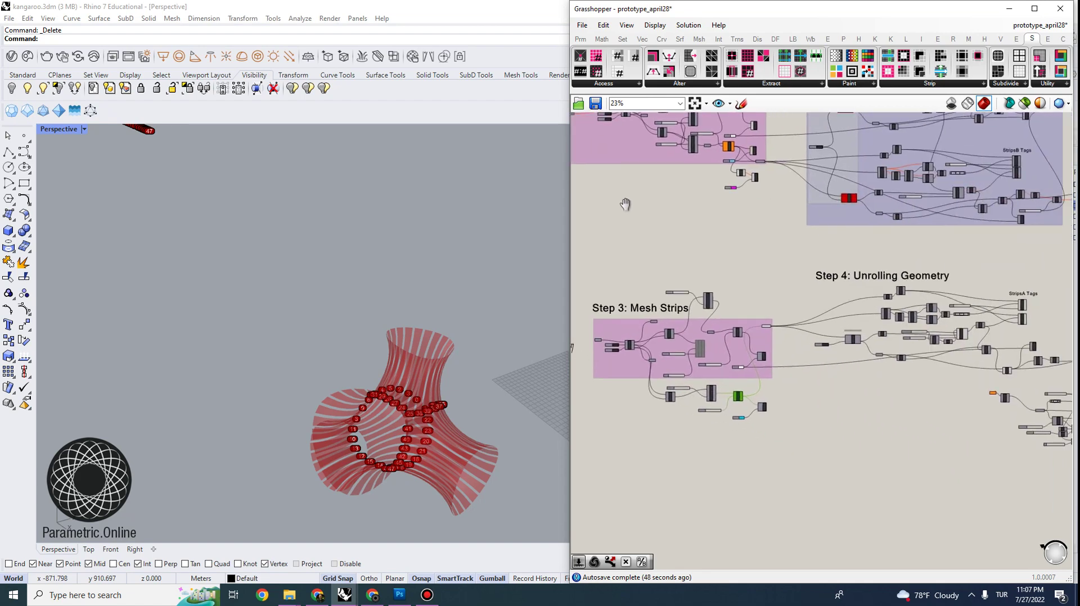
pyautogui.moveTo(845, 313); pyautogui.dragTo(643, 270, button='right')
pyautogui.moveTo(251, 331); pyautogui.dragTo(370, 309, button='right')
pyautogui.moveTo(992, 359); pyautogui.dragTo(822, 326, button='right')
# - Examine unrolled strips 0 and 1 inside their frames and the matching tagged strips on the 3D model
pyautogui.scroll(-10, 236, 260)
pyautogui.scroll(-5, 253, 266)
pyautogui.scroll(10, 321, 276)
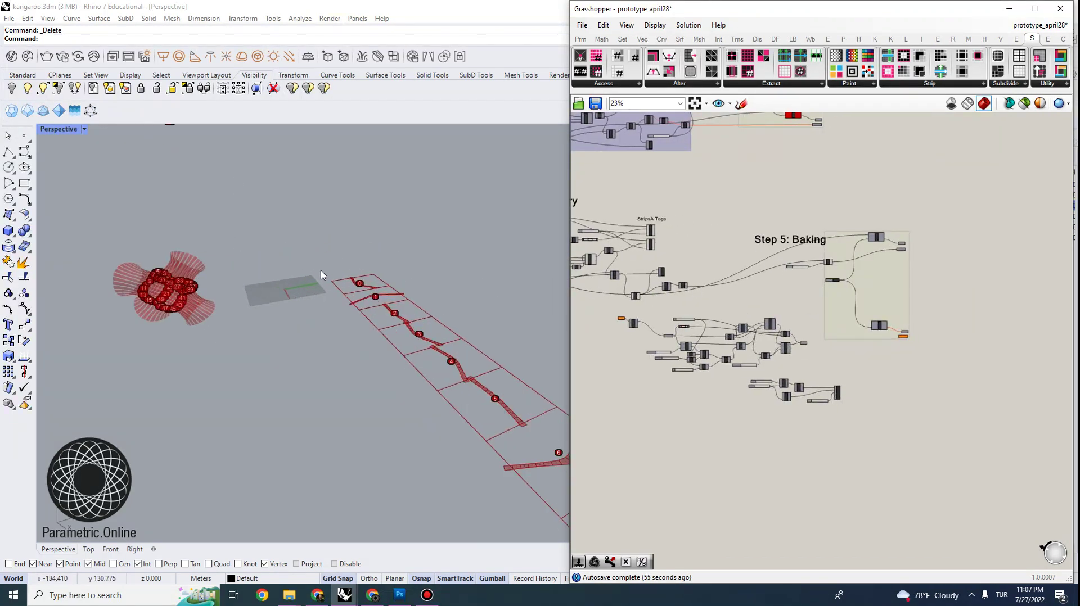
pyautogui.moveTo(354, 305); pyautogui.dragTo(420, 313, button='right')
pyautogui.scroll(4, 387, 302)
pyautogui.scroll(-3, 387, 262)
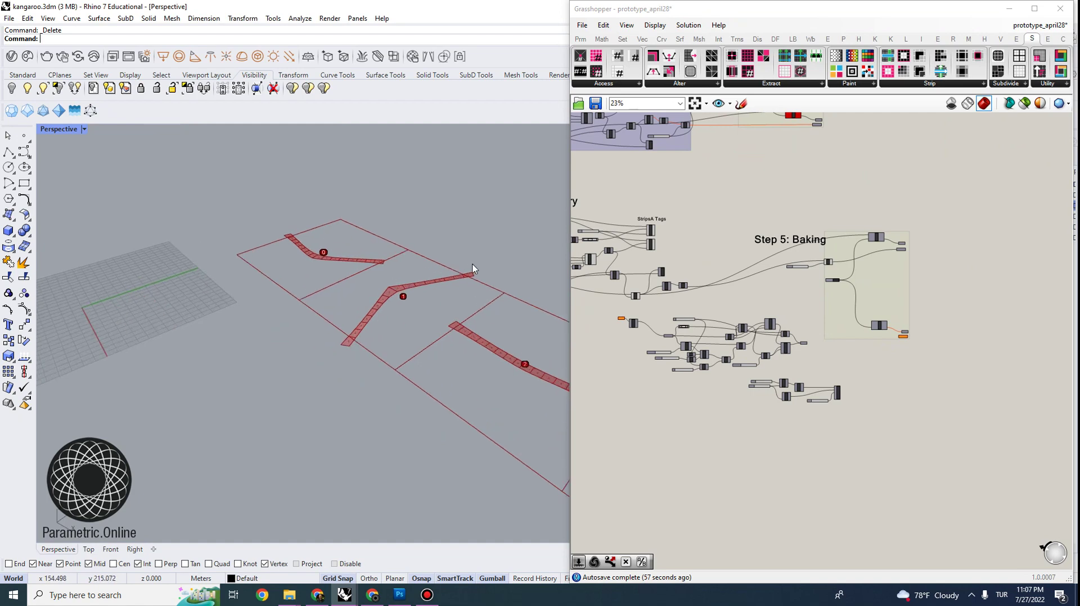
pyautogui.scroll(3, 427, 293)
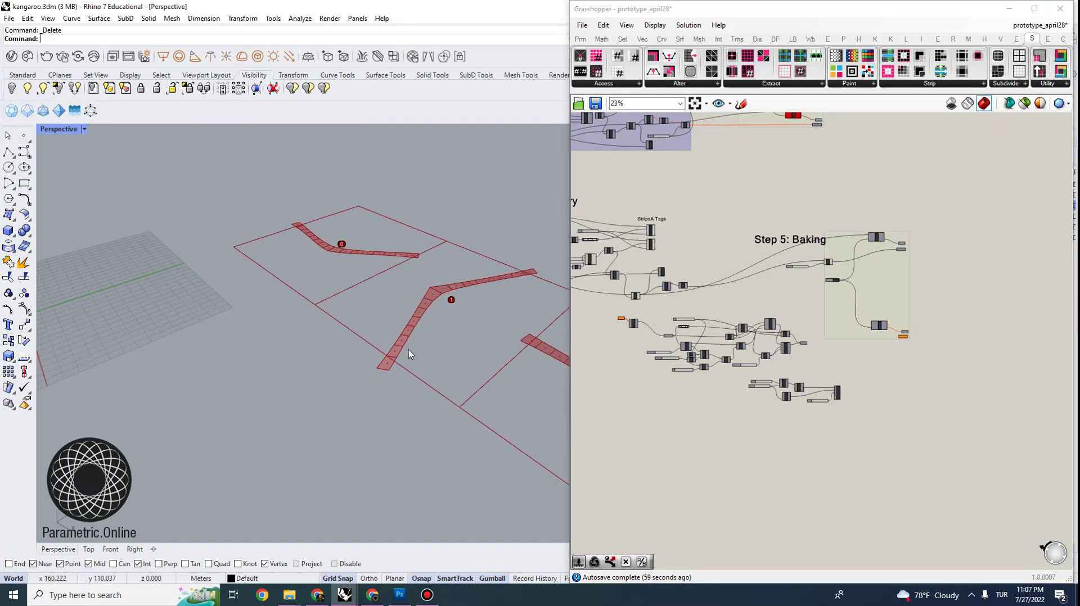
pyautogui.scroll(-3, 450, 299)
pyautogui.scroll(5, 291, 400)
pyautogui.scroll(4, 290, 400)
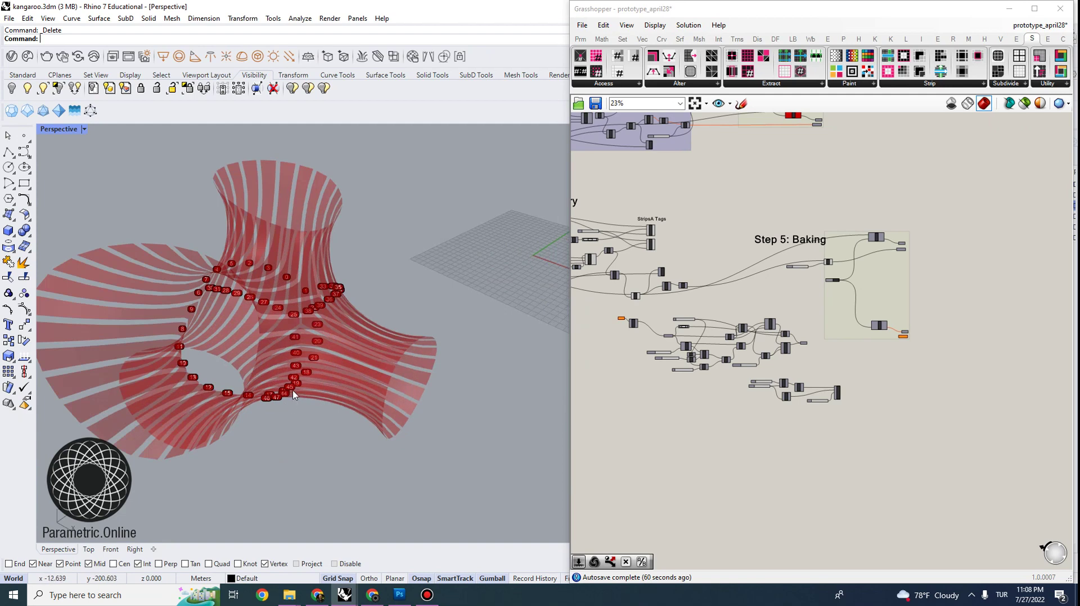
pyautogui.scroll(-6, 421, 315)
pyautogui.scroll(4, 295, 309)
pyautogui.moveTo(438, 353); pyautogui.dragTo(412, 400, button='right')
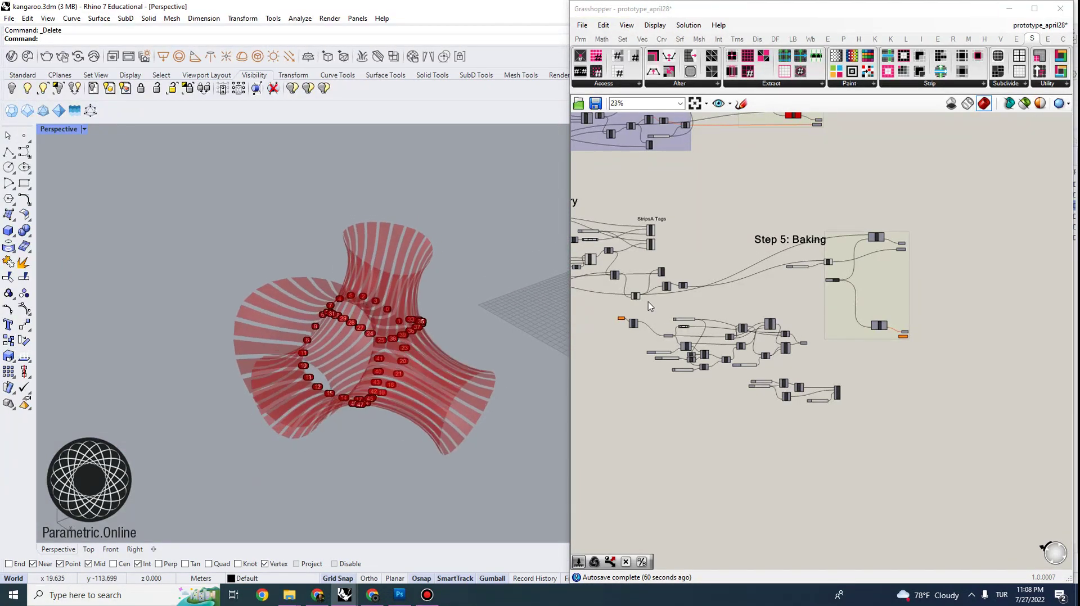
# - Review the Step 3 and Step 4 groups around the custom unroller, and view the tagged 3D strips from another angle
pyautogui.scroll(5, 676, 297)
pyautogui.scroll(2, 683, 318)
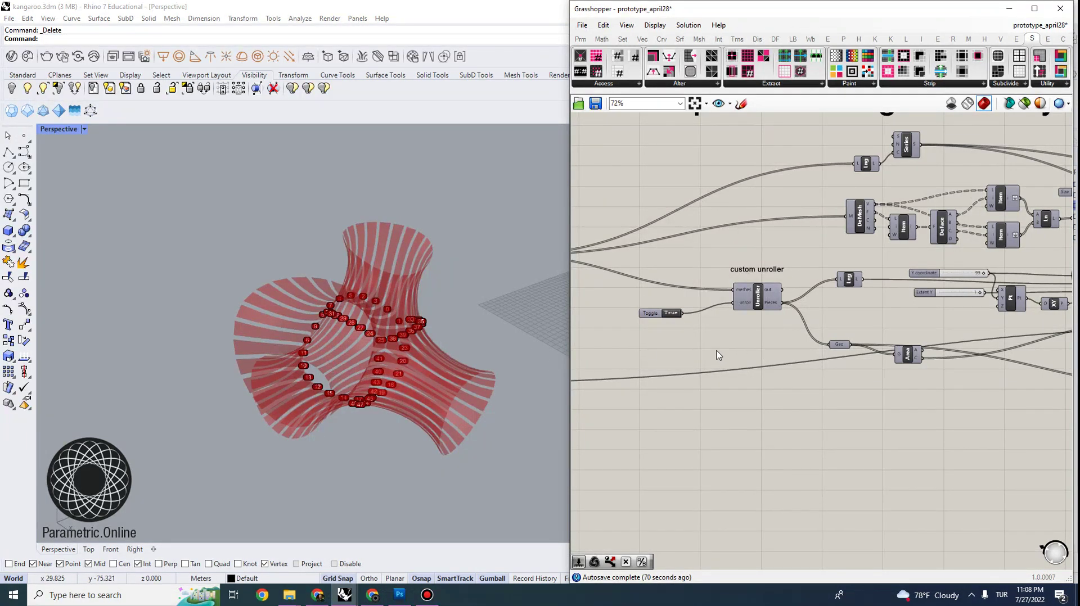
pyautogui.scroll(-3, 703, 304)
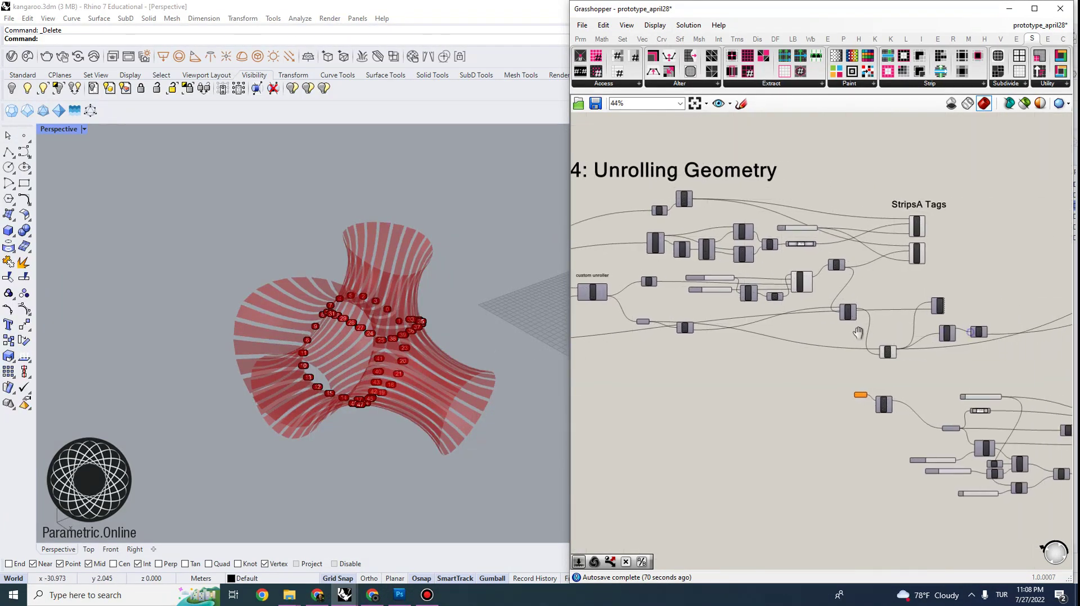
pyautogui.scroll(-3, 1012, 286)
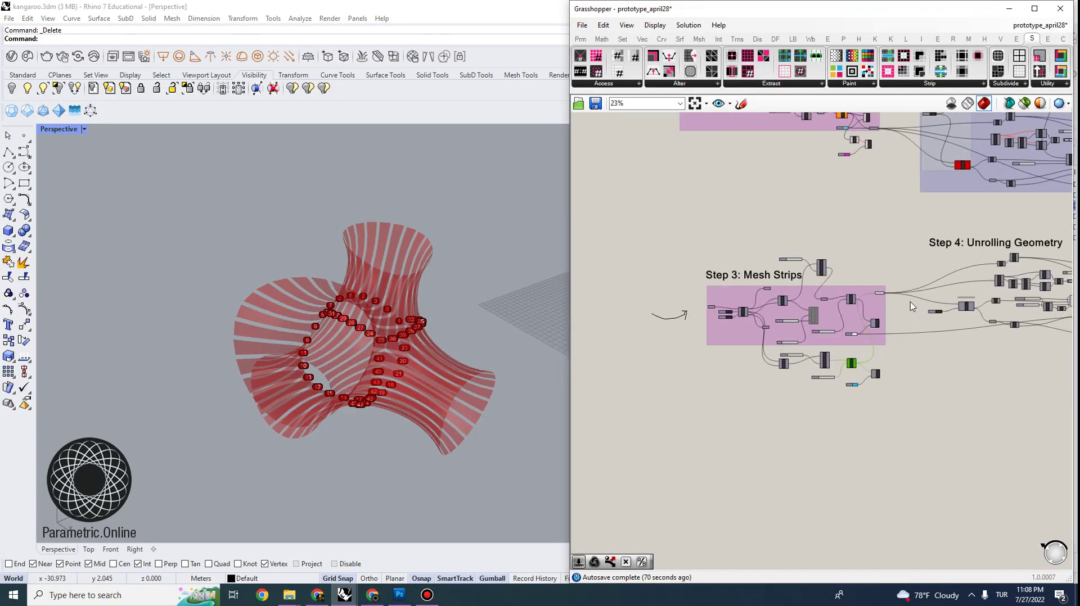
pyautogui.moveTo(912, 307); pyautogui.dragTo(657, 302, button='right')
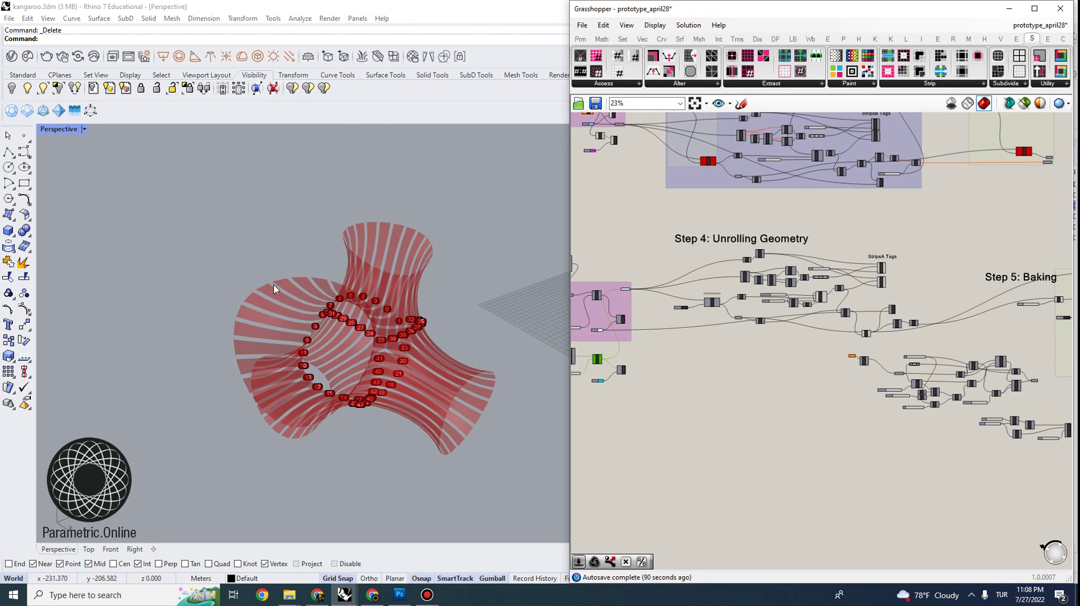
pyautogui.scroll(-3, 308, 401)
pyautogui.moveTo(308, 401); pyautogui.dragTo(354, 464, button='right')
pyautogui.scroll(4, 332, 388)
pyautogui.scroll(3, 340, 431)
pyautogui.scroll(-4, 359, 419)
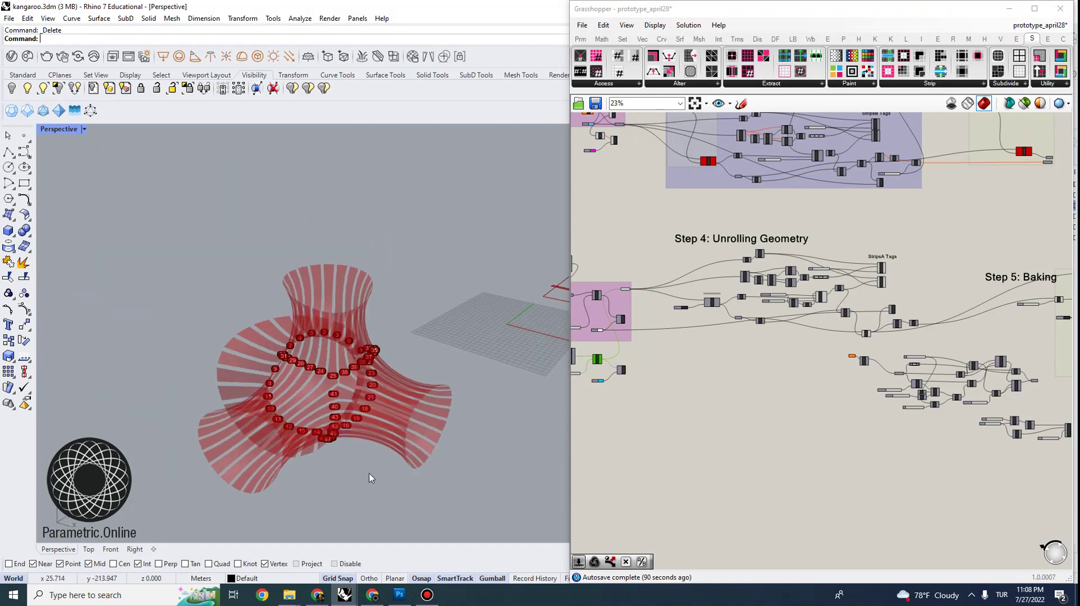